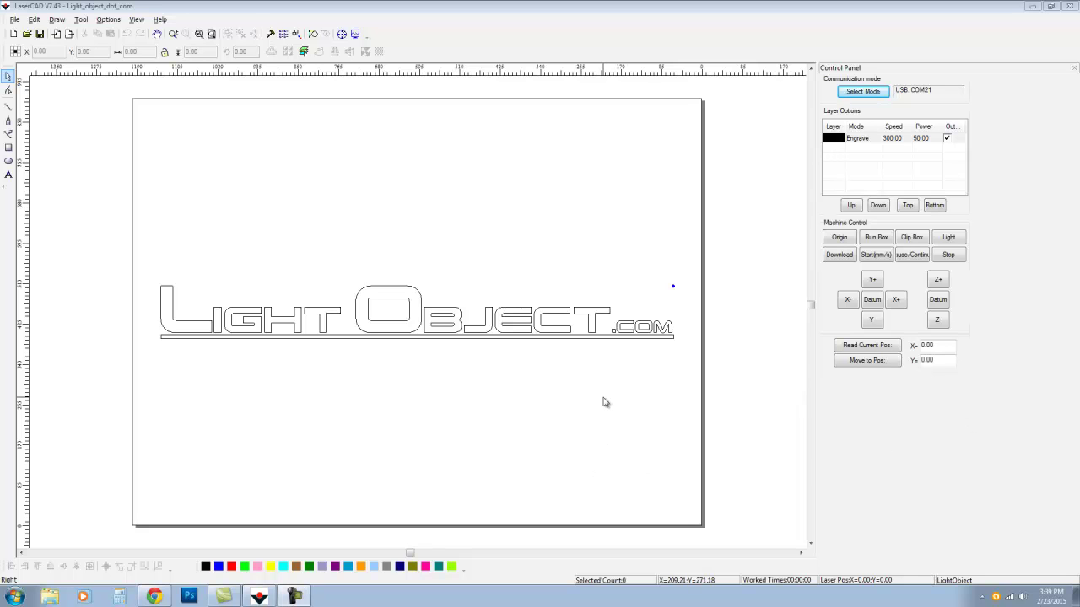
- Run the laser simulation on the Light_object_dot_com logo design
{"action": "left_click", "coordinate": [355, 33]}
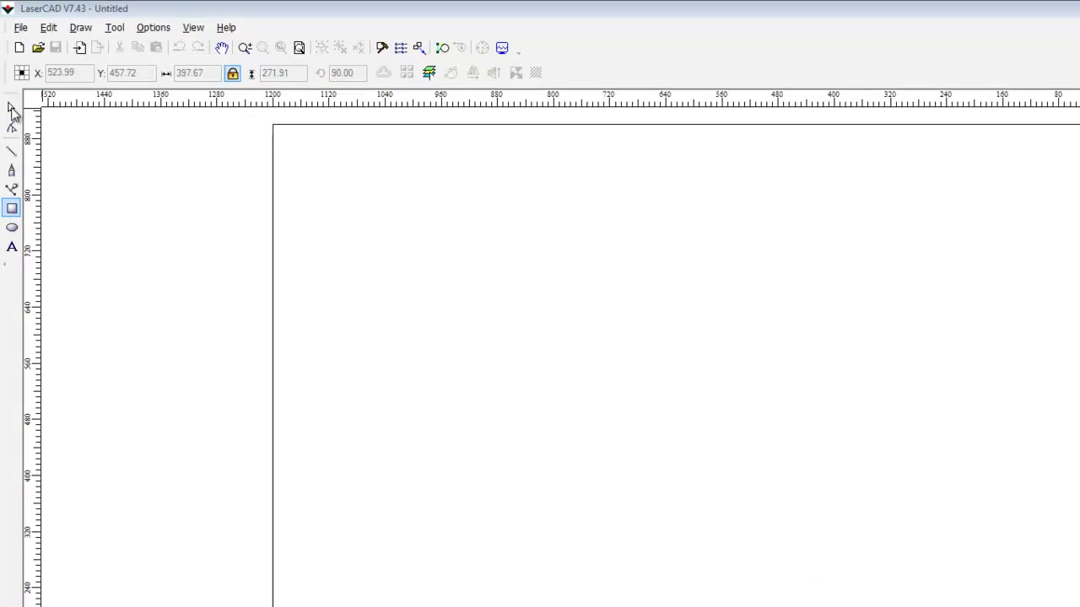
- Draw a horizontal straight line across the top of the page
{"action": "left_click", "coordinate": [12, 110]}
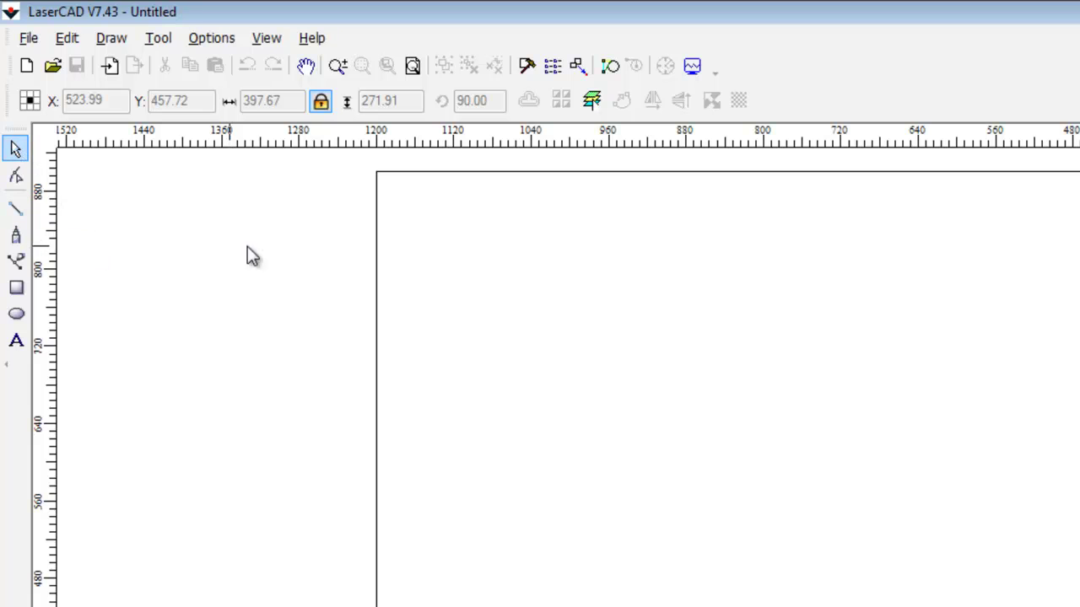
{"action": "left_click", "coordinate": [16, 174]}
{"action": "left_click", "coordinate": [15, 207]}
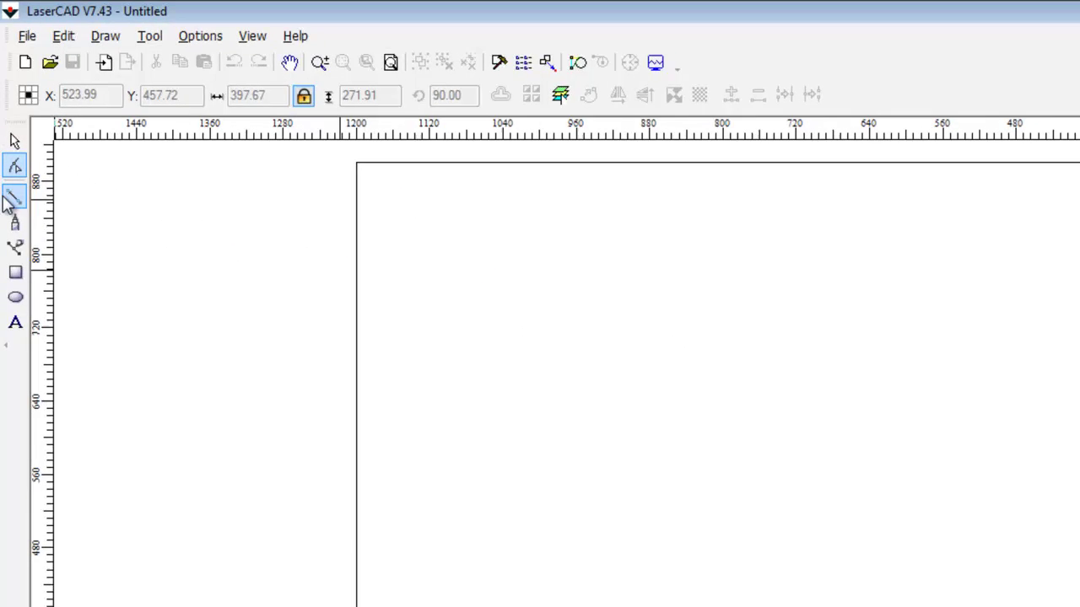
{"action": "left_click_drag", "start_coordinate": [505, 300], "coordinate": [689, 303]}
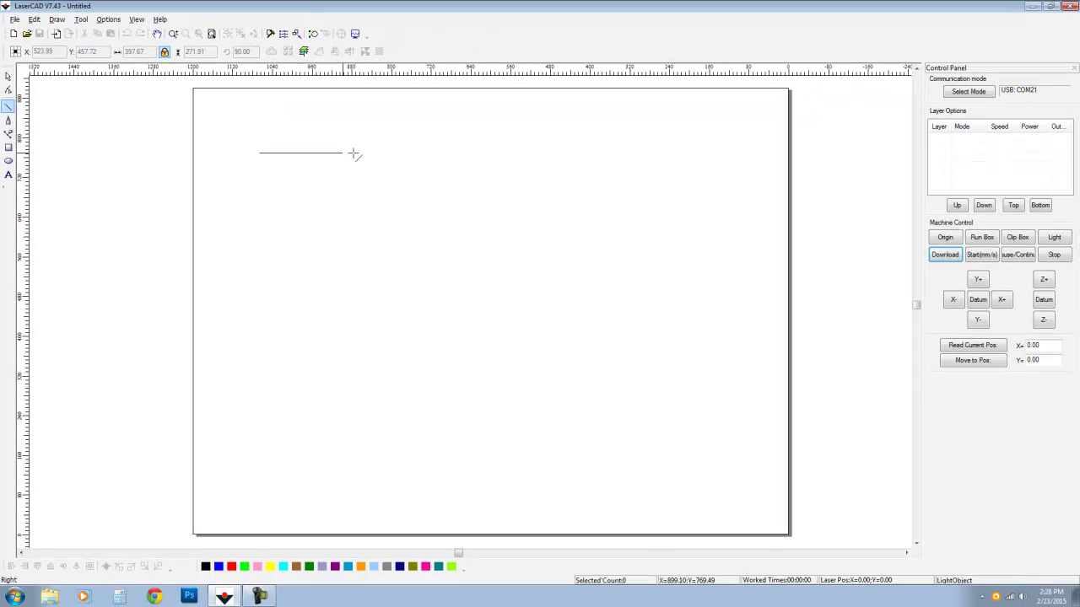
{"action": "mouse_move", "coordinate": [353, 153]}
{"action": "left_mouse_down"}
{"action": "mouse_move", "coordinate": [722, 150]}
{"action": "mouse_move", "coordinate": [725, 171]}
{"action": "mouse_move", "coordinate": [729, 153]}
{"action": "left_mouse_up"}
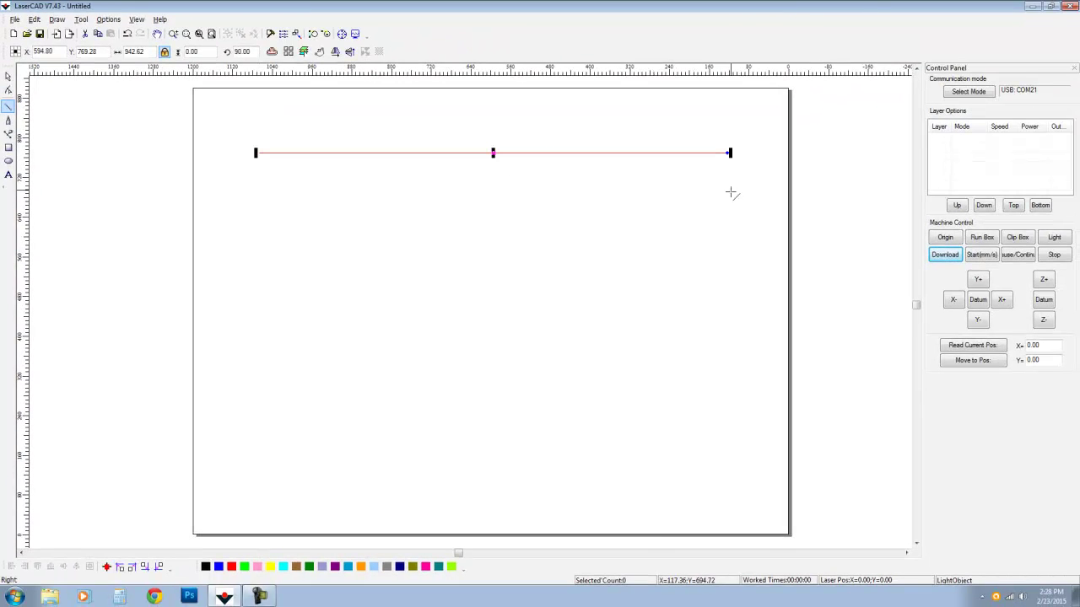
- Draw a jagged polyline below the line and close it with Auto Close Curve
{"action": "left_click", "coordinate": [9, 120]}
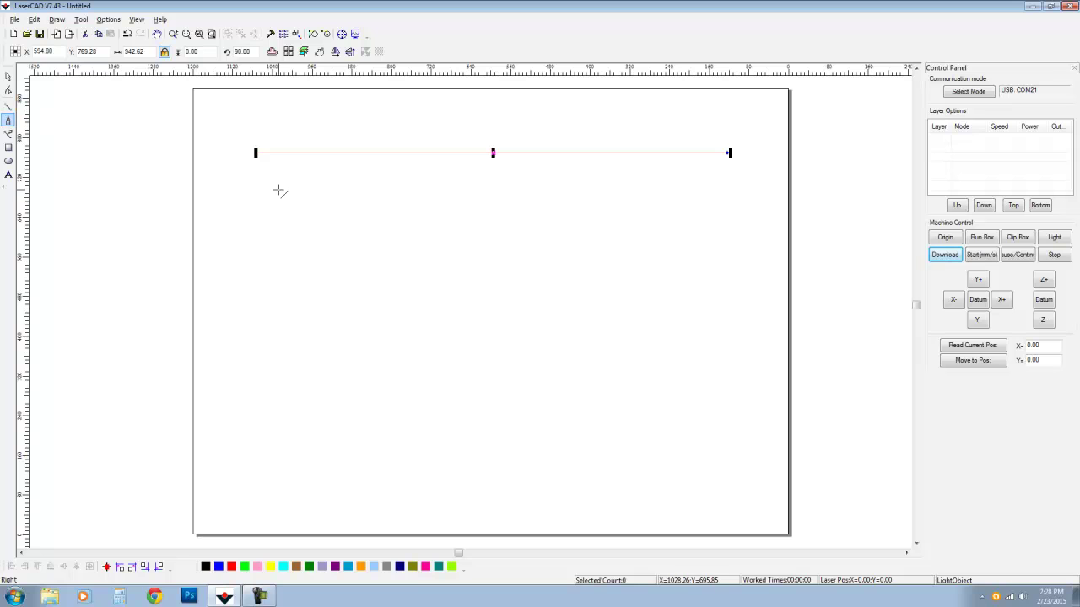
{"action": "left_click", "coordinate": [251, 191]}
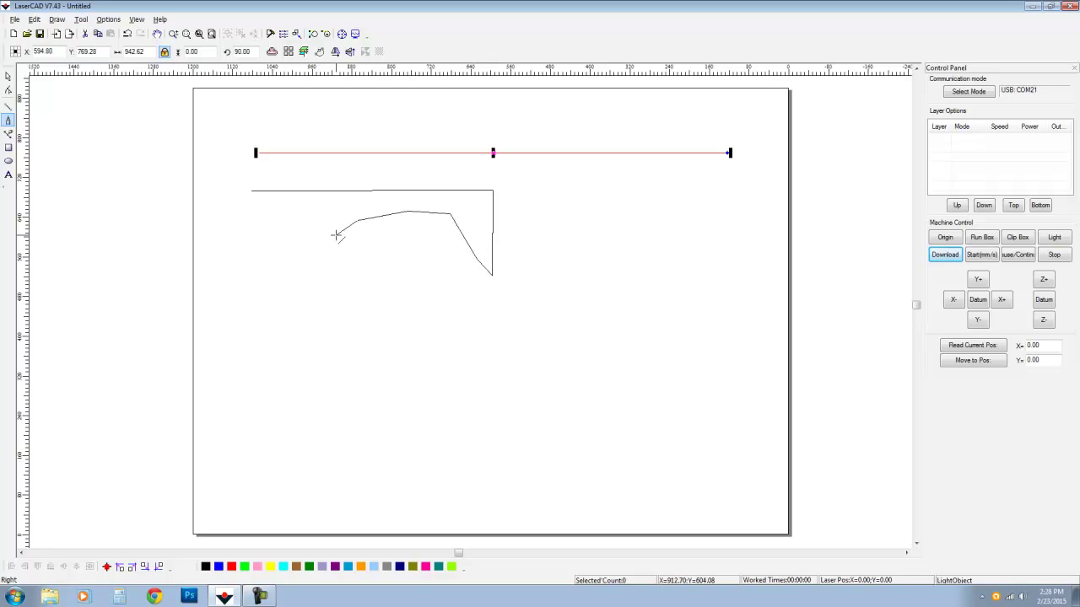
{"action": "left_click", "coordinate": [251, 192]}
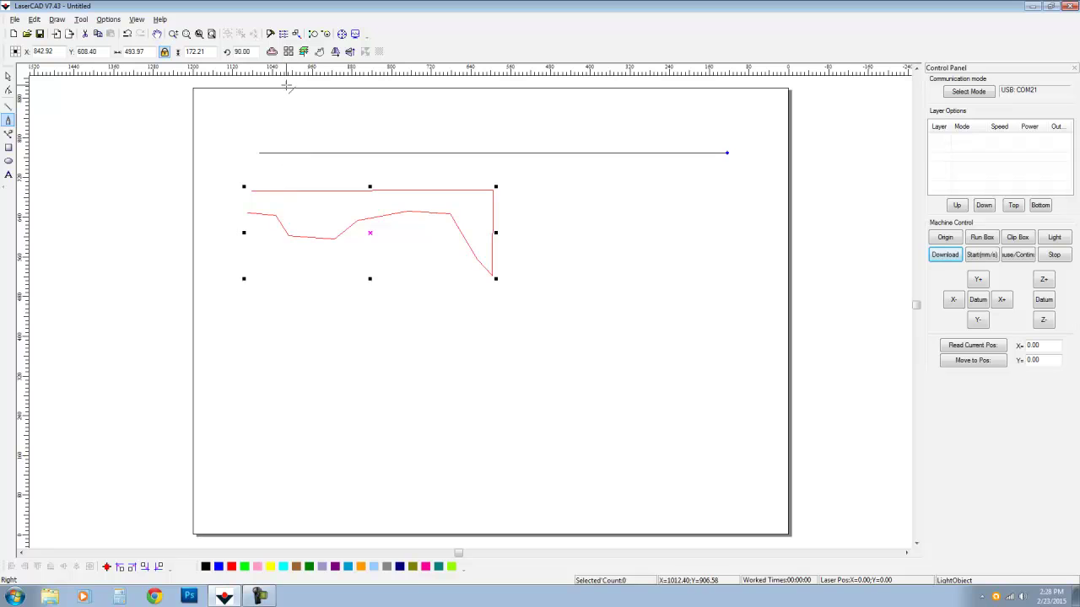
{"action": "left_click", "coordinate": [320, 52]}
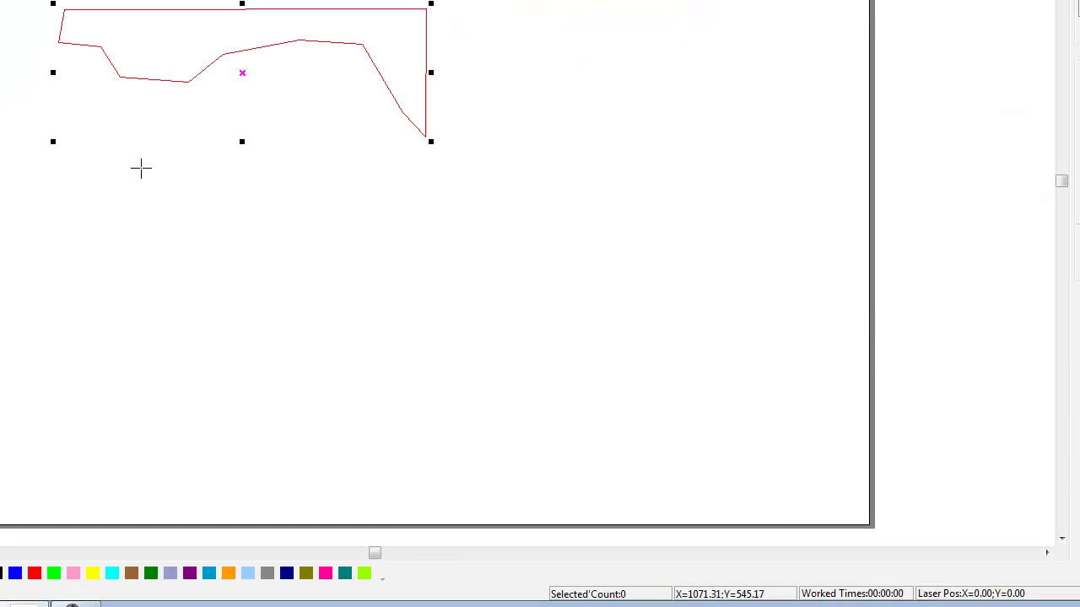
- Draw an eight-node wavy Bezier curve in the lower half, closing it at its start
{"action": "left_click", "coordinate": [61, 230]}
{"action": "left_click_drag", "start_coordinate": [345, 222], "coordinate": [449, 306]}
{"action": "left_click_drag", "start_coordinate": [469, 375], "coordinate": [593, 354]}
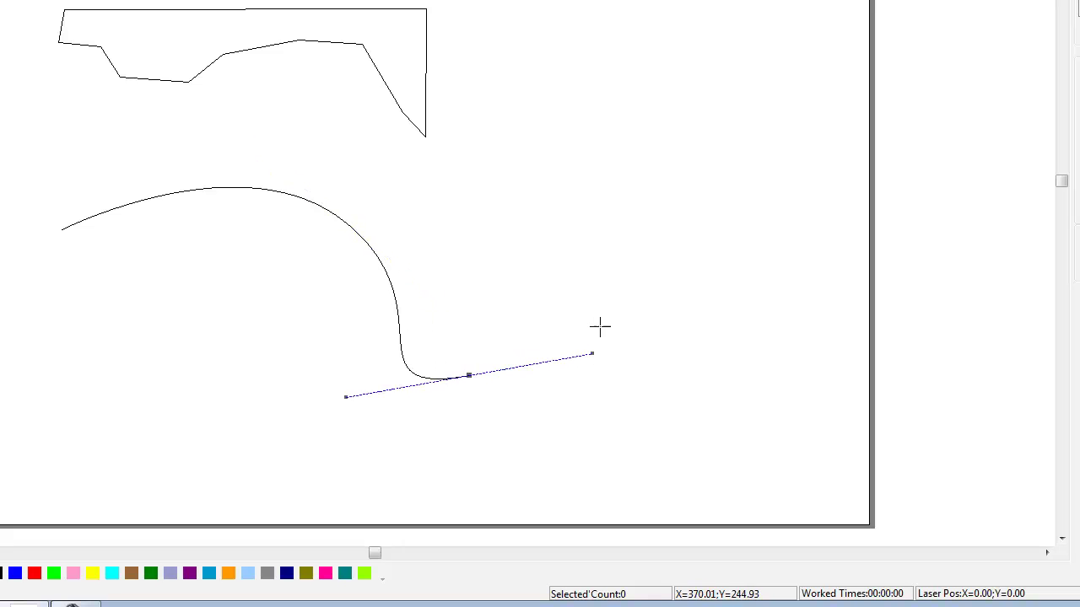
{"action": "left_click_drag", "start_coordinate": [657, 230], "coordinate": [761, 296]}
{"action": "left_click_drag", "start_coordinate": [707, 371], "coordinate": [633, 318]}
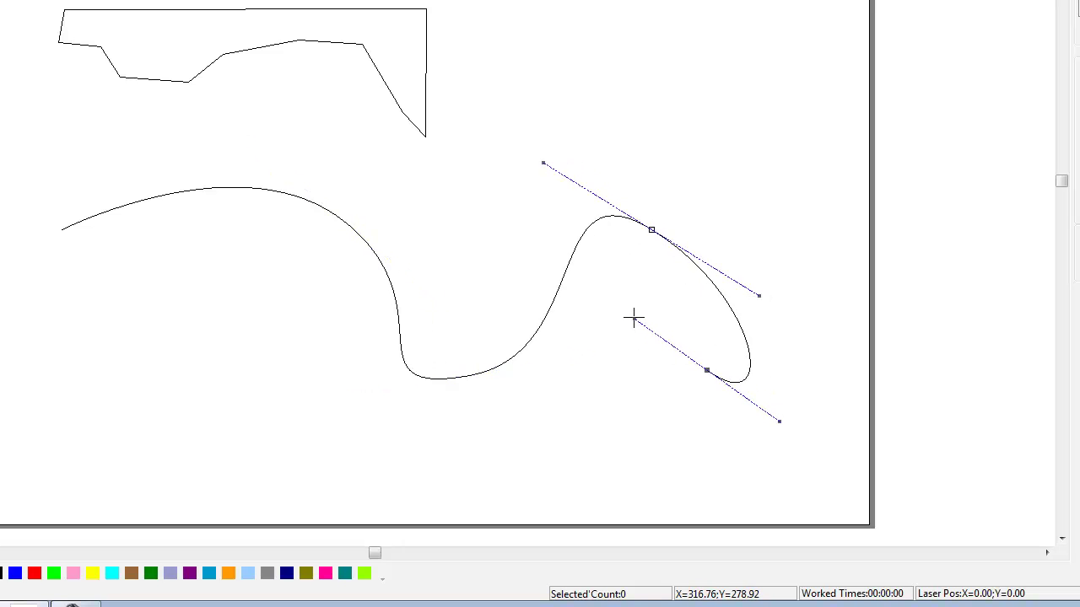
{"action": "left_click_drag", "start_coordinate": [585, 398], "coordinate": [513, 433]}
{"action": "left_click_drag", "start_coordinate": [349, 422], "coordinate": [309, 361]}
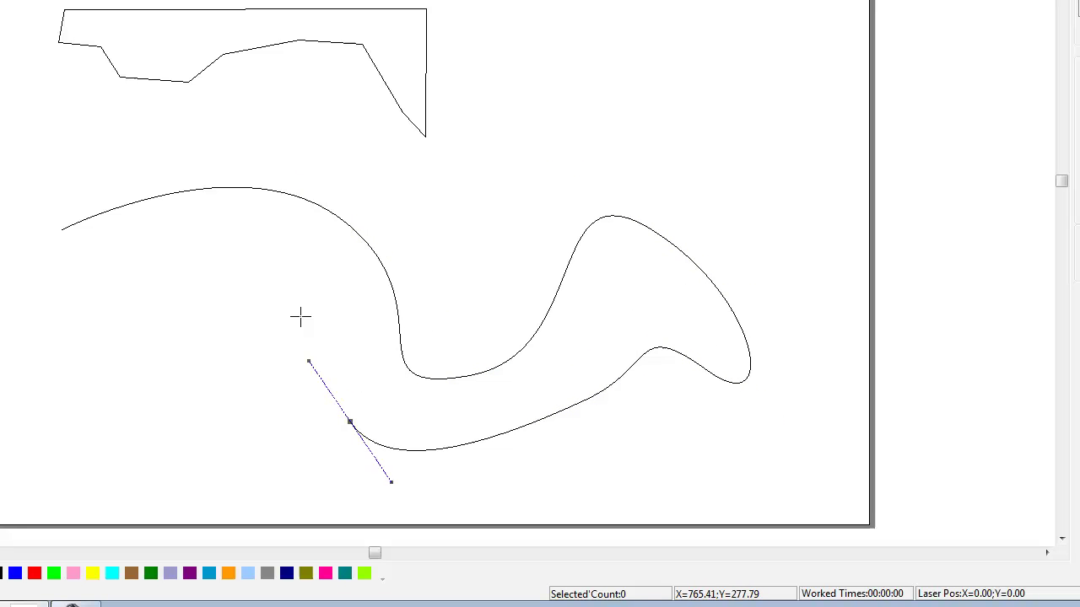
{"action": "left_click_drag", "start_coordinate": [258, 249], "coordinate": [156, 279]}
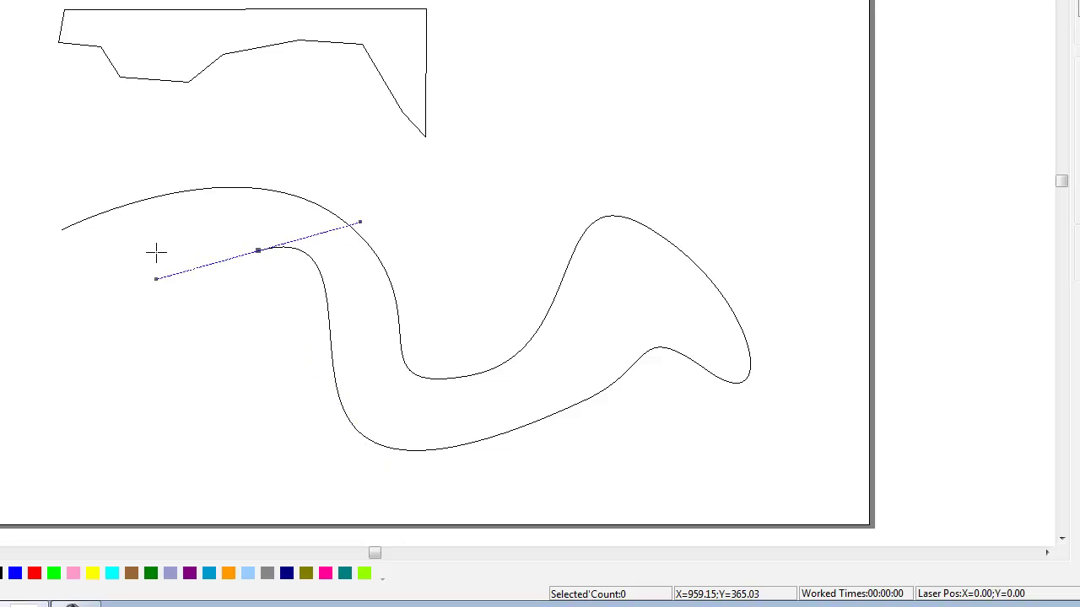
{"action": "left_click_drag", "start_coordinate": [102, 241], "coordinate": [55, 262]}
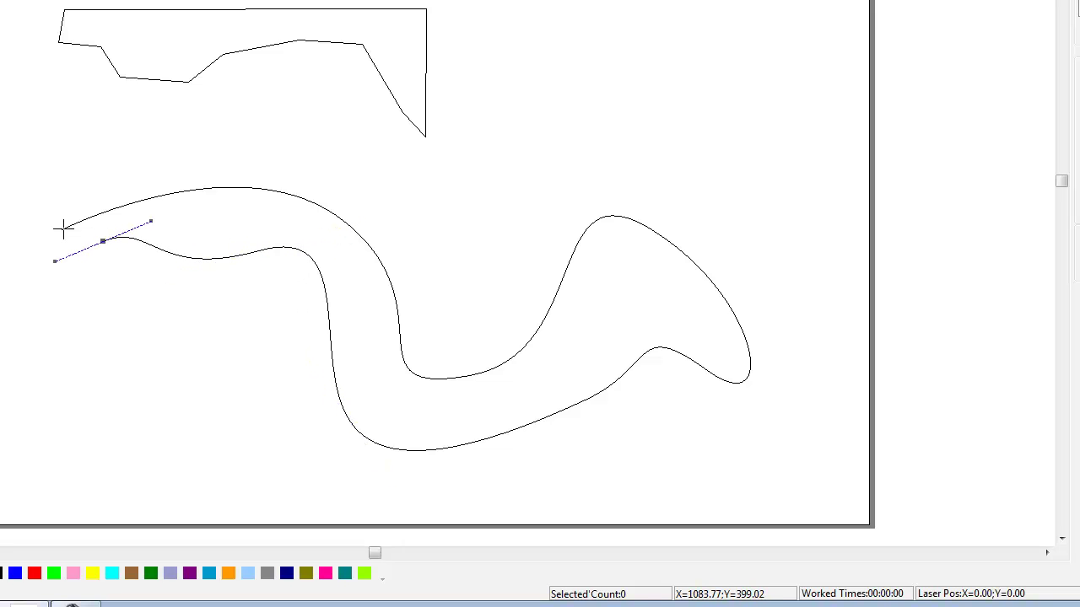
{"action": "left_click", "coordinate": [63, 230]}
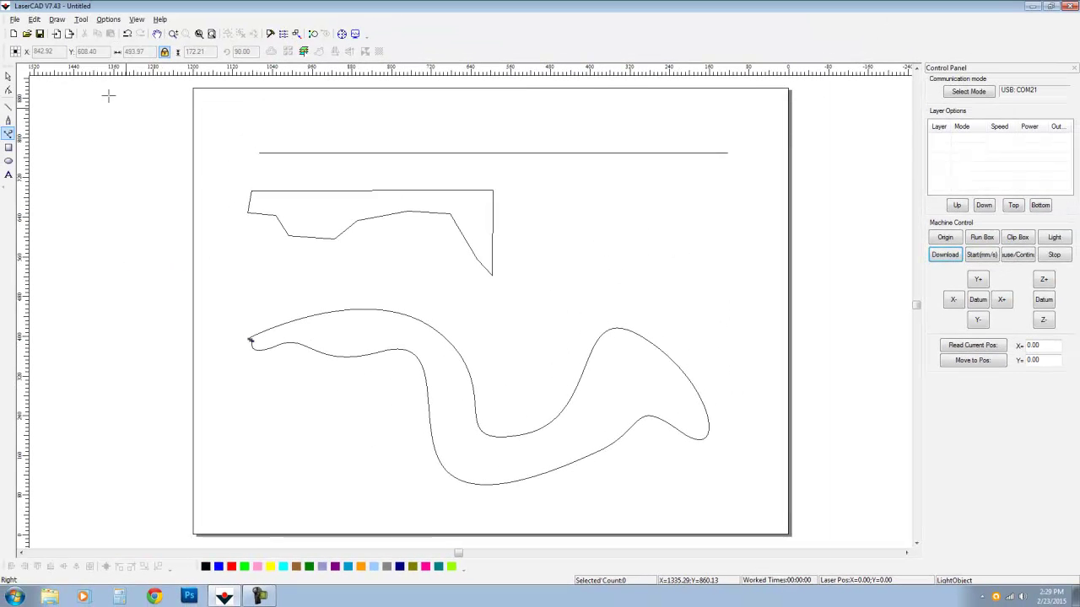
{"action": "left_click", "coordinate": [8, 75]}
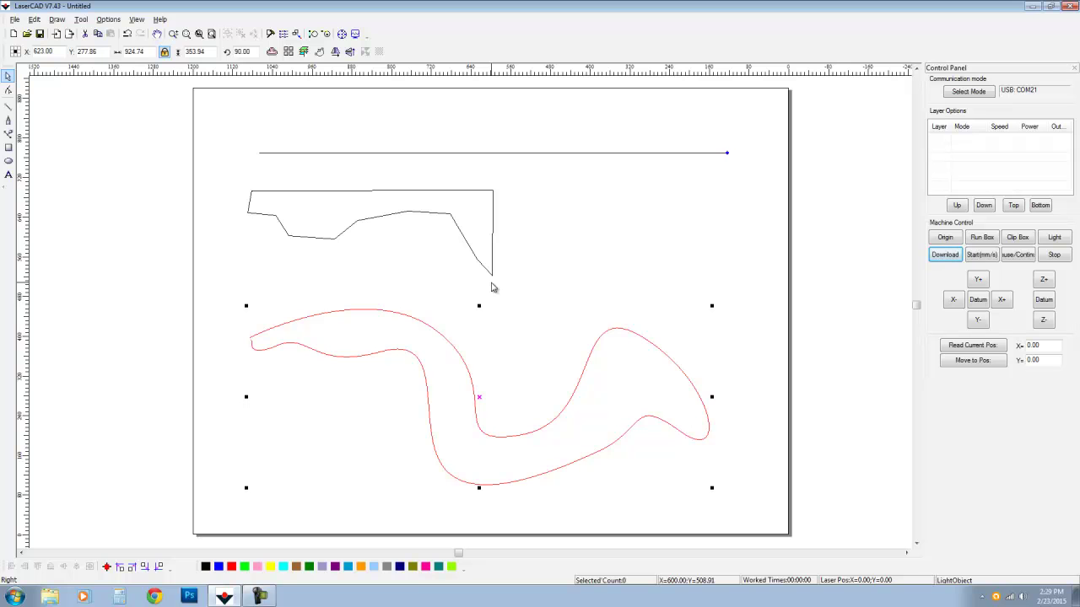
- Delete the wavy curve, the jagged polygon and the horizontal line
{"action": "key", "text": "Delete"}
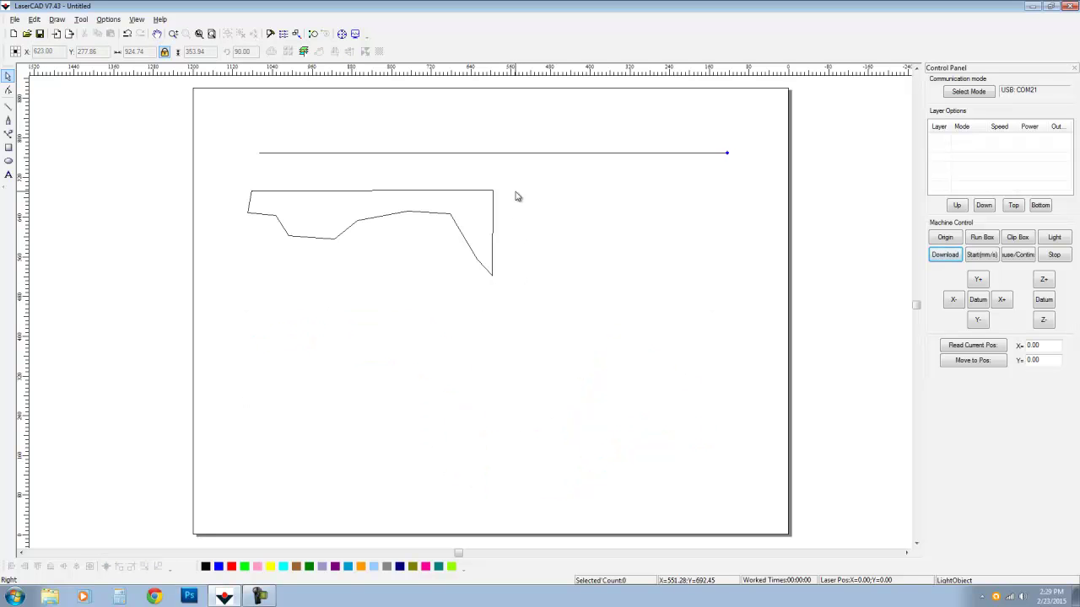
{"action": "left_click_drag", "start_coordinate": [514, 175], "coordinate": [236, 301]}
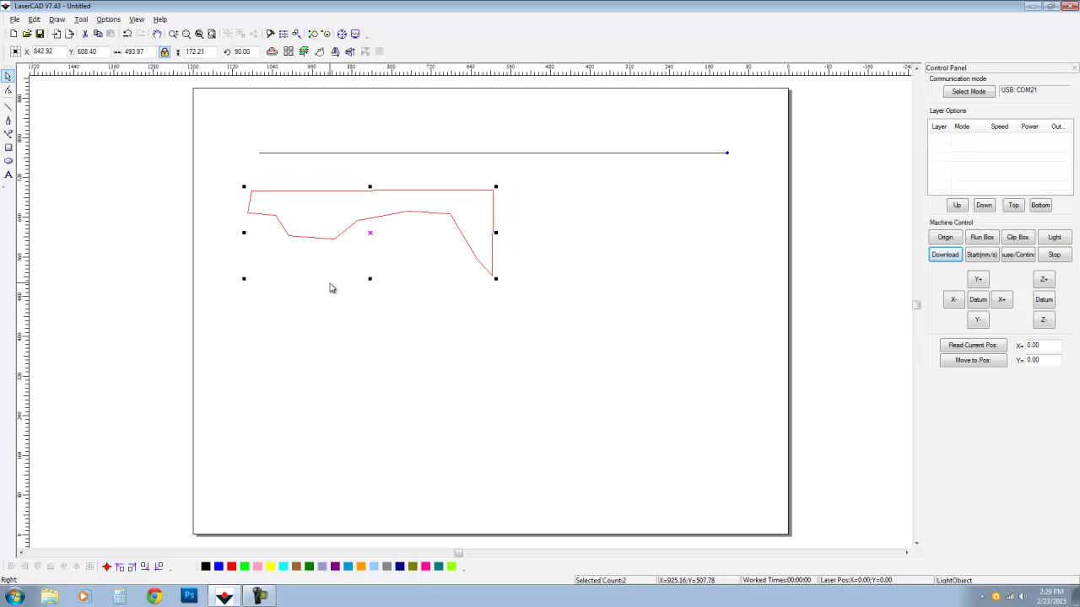
{"action": "key", "text": "Delete"}
{"action": "left_click_drag", "start_coordinate": [735, 149], "coordinate": [240, 189]}
{"action": "key", "text": "Delete"}
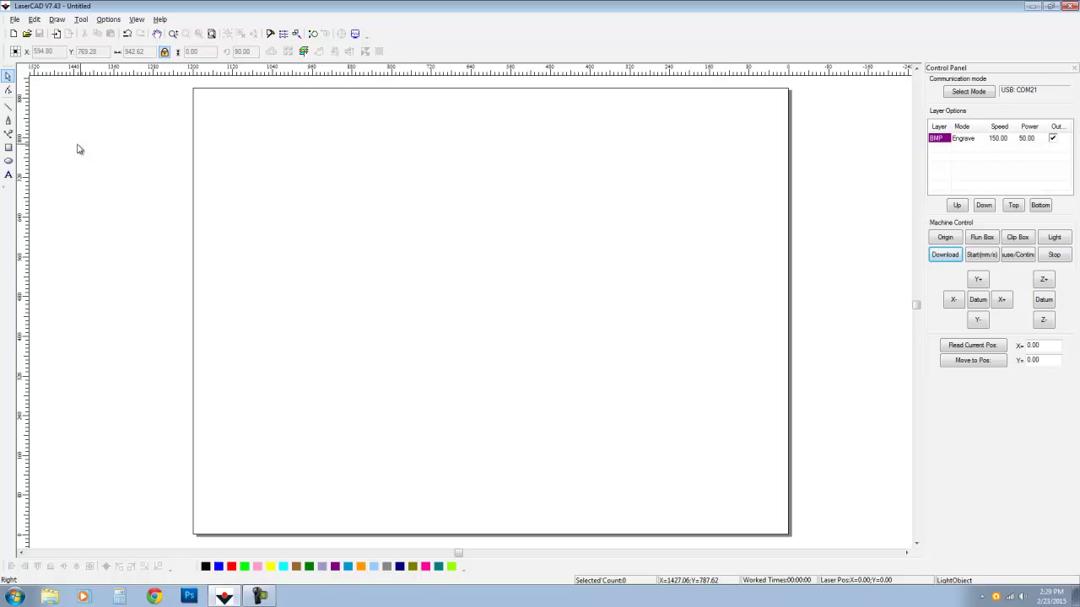
- Draw four rectangles, three overlapping in the upper left and a square further right
{"action": "left_click", "coordinate": [8, 147]}
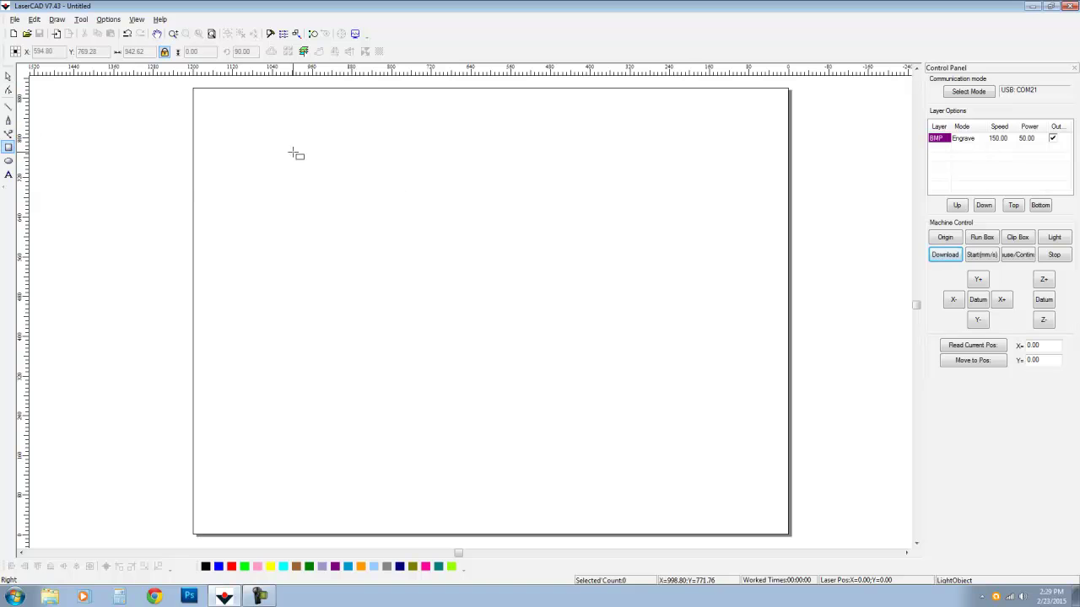
{"action": "left_click_drag", "start_coordinate": [287, 150], "coordinate": [406, 241]}
{"action": "left_click_drag", "start_coordinate": [494, 183], "coordinate": [378, 264]}
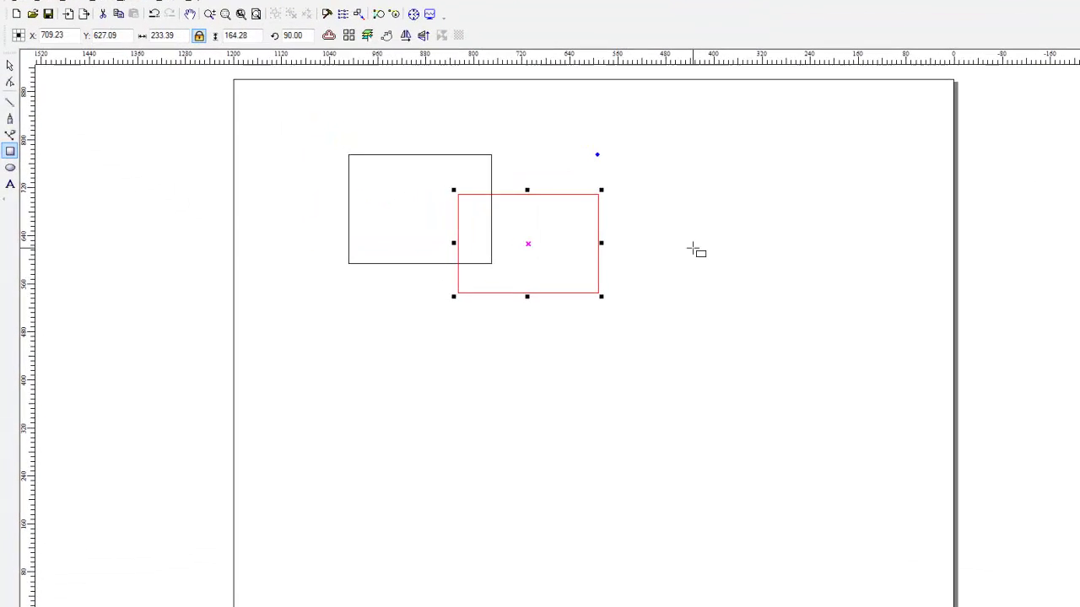
{"action": "left_click_drag", "start_coordinate": [570, 226], "coordinate": [462, 291]}
{"action": "left_click_drag", "start_coordinate": [602, 289], "coordinate": [640, 380]}
{"action": "left_click_drag", "start_coordinate": [783, 438], "coordinate": [856, 454]}
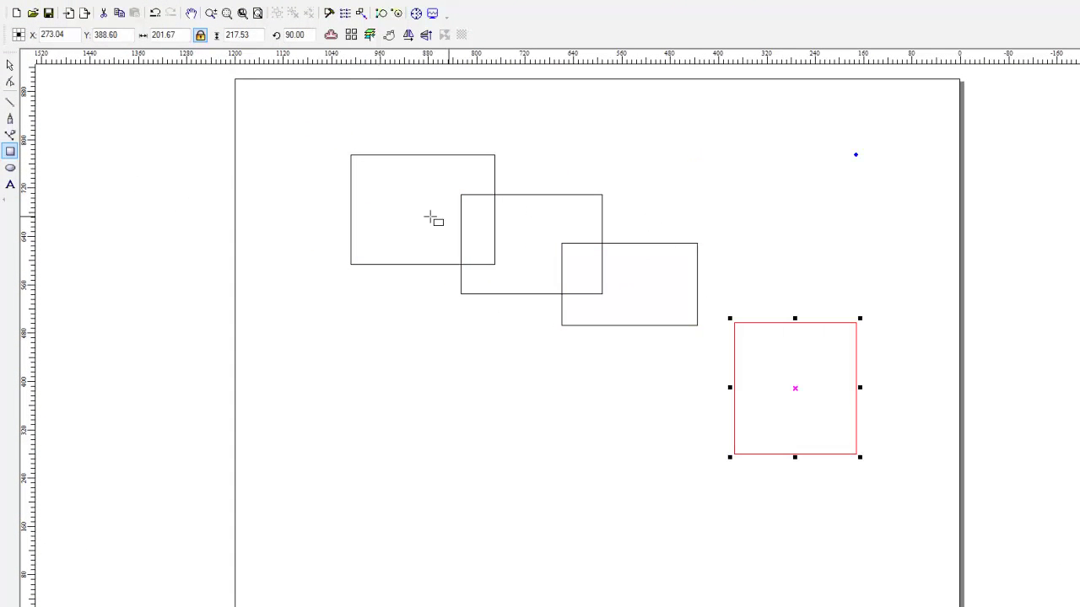
- Draw an ellipse and several circles around the rectangles
{"action": "left_click", "coordinate": [10, 167]}
{"action": "mouse_move", "coordinate": [421, 345]}
{"action": "left_mouse_down"}
{"action": "mouse_move", "coordinate": [454, 415]}
{"action": "mouse_move", "coordinate": [552, 493]}
{"action": "left_mouse_up"}
{"action": "mouse_move", "coordinate": [632, 420]}
{"action": "left_mouse_down"}
{"action": "mouse_move", "coordinate": [684, 499]}
{"action": "mouse_move", "coordinate": [757, 540]}
{"action": "left_mouse_up"}
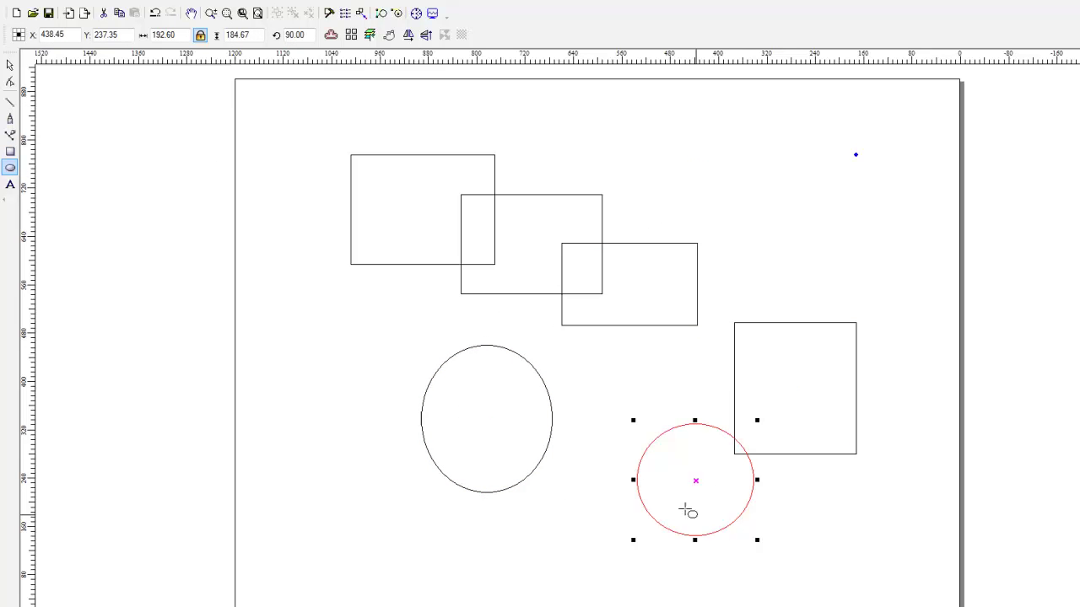
{"action": "mouse_move", "coordinate": [618, 391]}
{"action": "left_mouse_down"}
{"action": "mouse_move", "coordinate": [814, 554]}
{"action": "mouse_move", "coordinate": [655, 486]}
{"action": "mouse_move", "coordinate": [626, 447]}
{"action": "mouse_move", "coordinate": [747, 480]}
{"action": "mouse_move", "coordinate": [750, 502]}
{"action": "mouse_move", "coordinate": [776, 405]}
{"action": "left_mouse_up"}
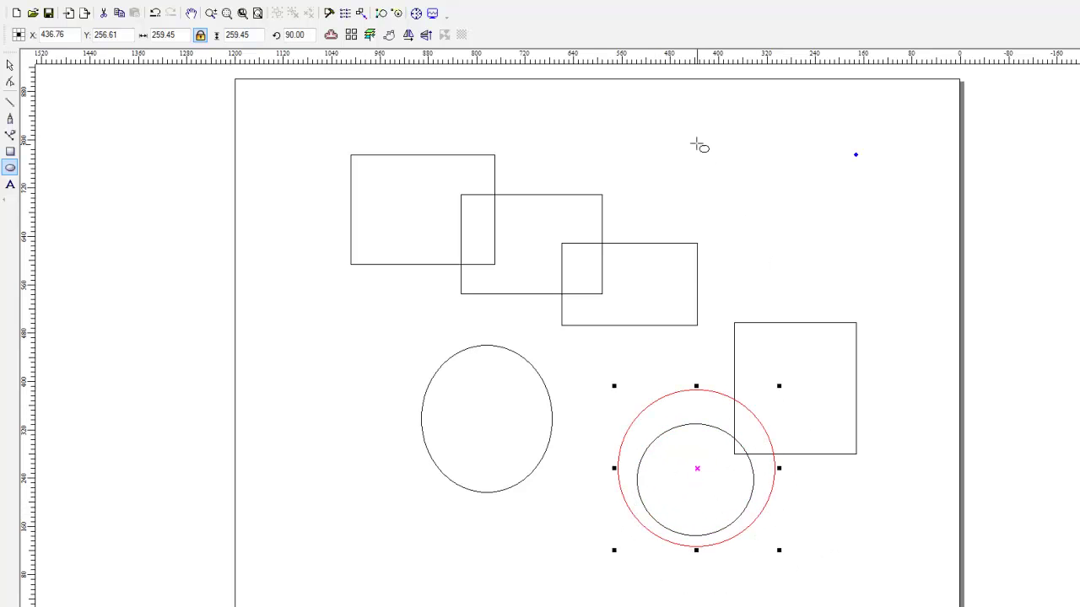
{"action": "left_click_drag", "start_coordinate": [694, 140], "coordinate": [831, 273]}
{"action": "mouse_move", "coordinate": [467, 161]}
{"action": "left_mouse_down"}
{"action": "mouse_move", "coordinate": [607, 283]}
{"action": "mouse_move", "coordinate": [646, 337]}
{"action": "left_mouse_up"}
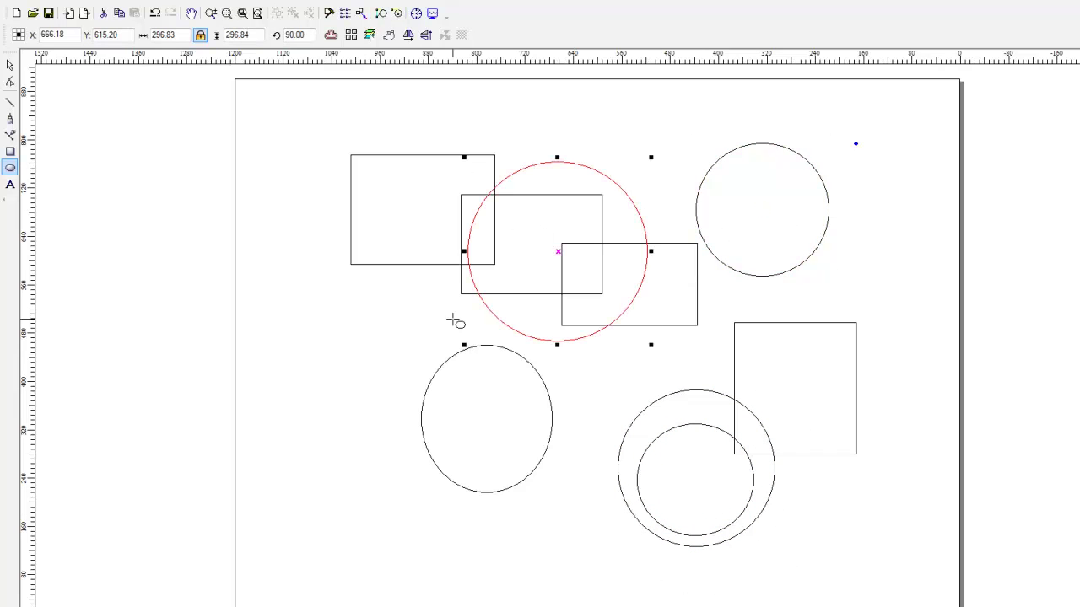
{"action": "left_click_drag", "start_coordinate": [384, 290], "coordinate": [490, 396]}
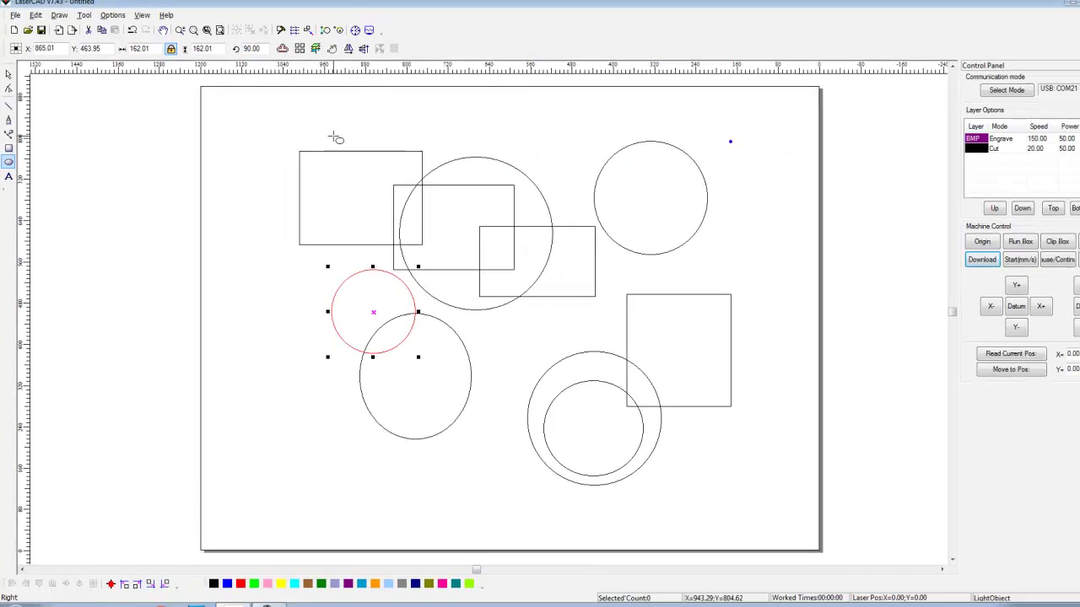
- Marquee-select every shape on the page and delete them all
{"action": "left_click", "coordinate": [8, 73]}
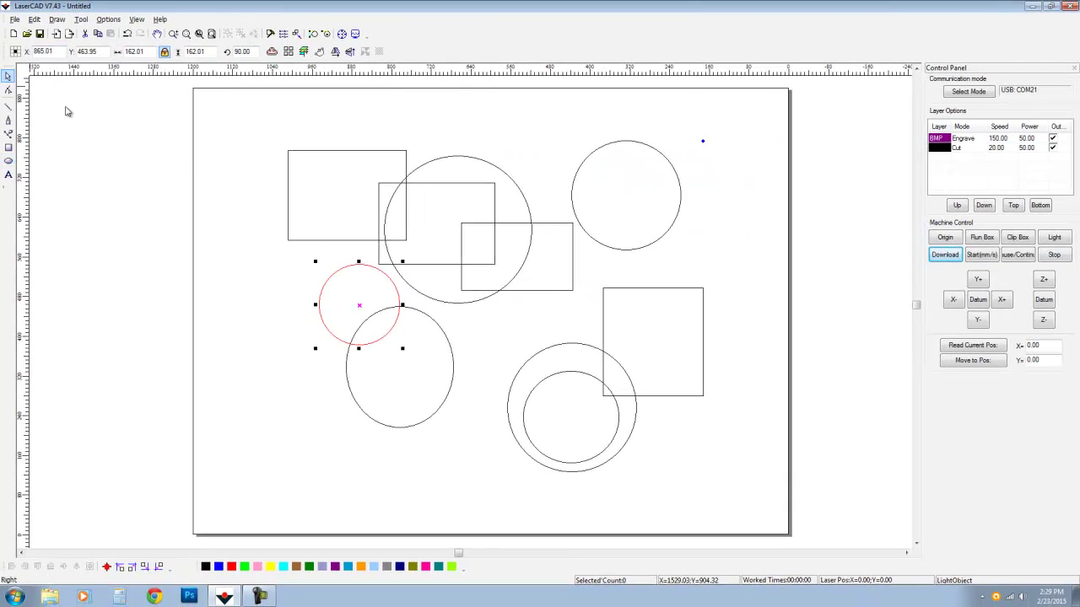
{"action": "mouse_move", "coordinate": [248, 121]}
{"action": "left_mouse_down"}
{"action": "mouse_move", "coordinate": [673, 468]}
{"action": "mouse_move", "coordinate": [730, 490]}
{"action": "mouse_move", "coordinate": [743, 483]}
{"action": "left_mouse_up"}
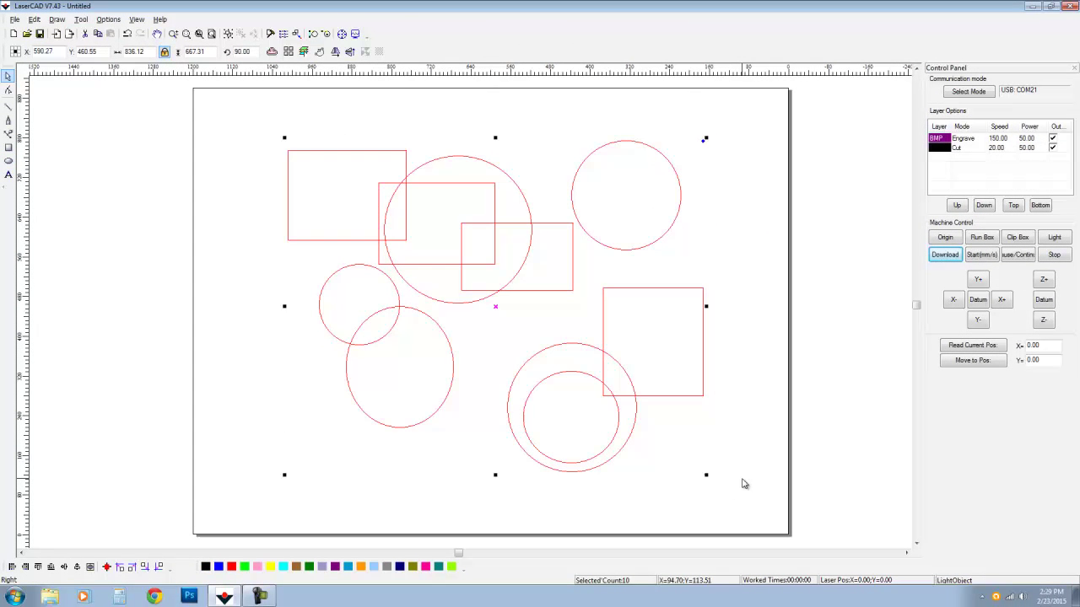
{"action": "key", "text": "Delete"}
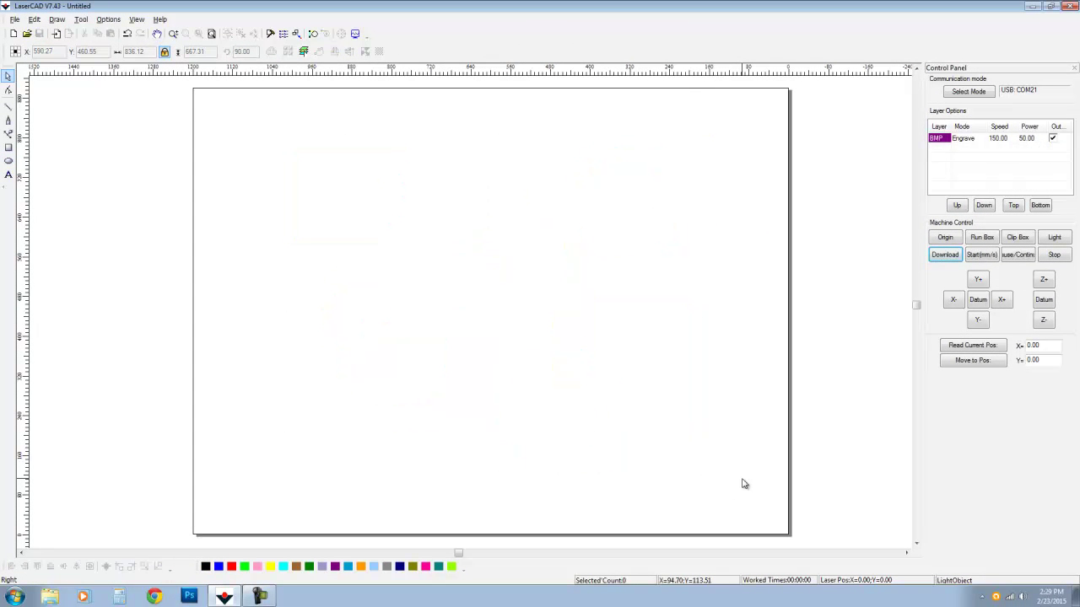
- Drag out a 285.51 by 285.51 square in the page's upper left
{"action": "left_click", "coordinate": [8, 146]}
{"action": "mouse_move", "coordinate": [308, 157]}
{"action": "left_mouse_down"}
{"action": "mouse_move", "coordinate": [397, 247]}
{"action": "mouse_move", "coordinate": [465, 275]}
{"action": "mouse_move", "coordinate": [386, 245]}
{"action": "mouse_move", "coordinate": [513, 309]}
{"action": "mouse_move", "coordinate": [451, 276]}
{"action": "left_mouse_up"}
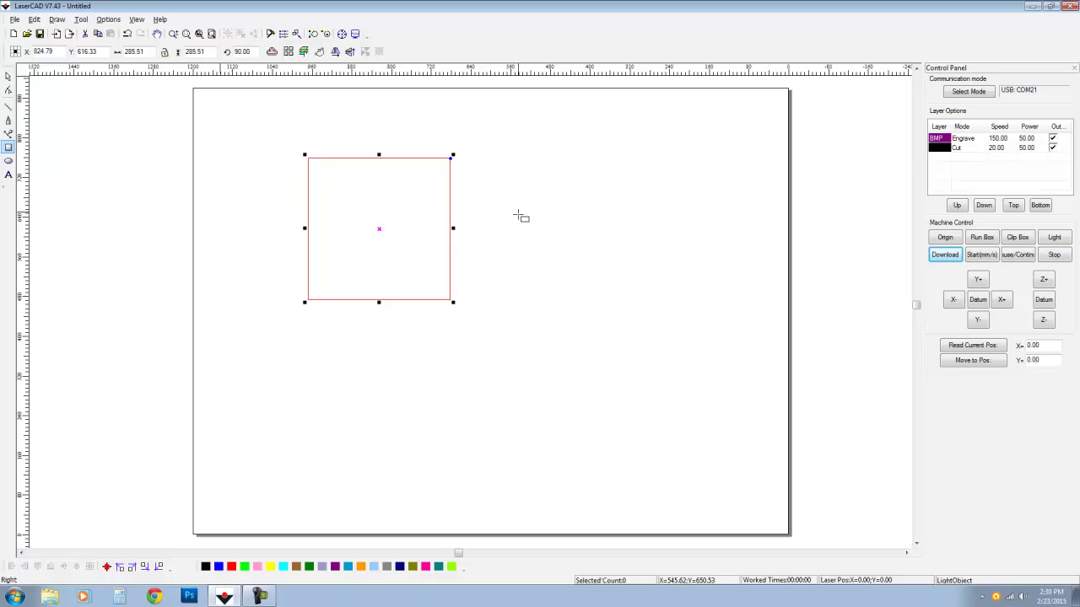
- Resize the square to 50 by 50
{"action": "double_click", "coordinate": [150, 51]}
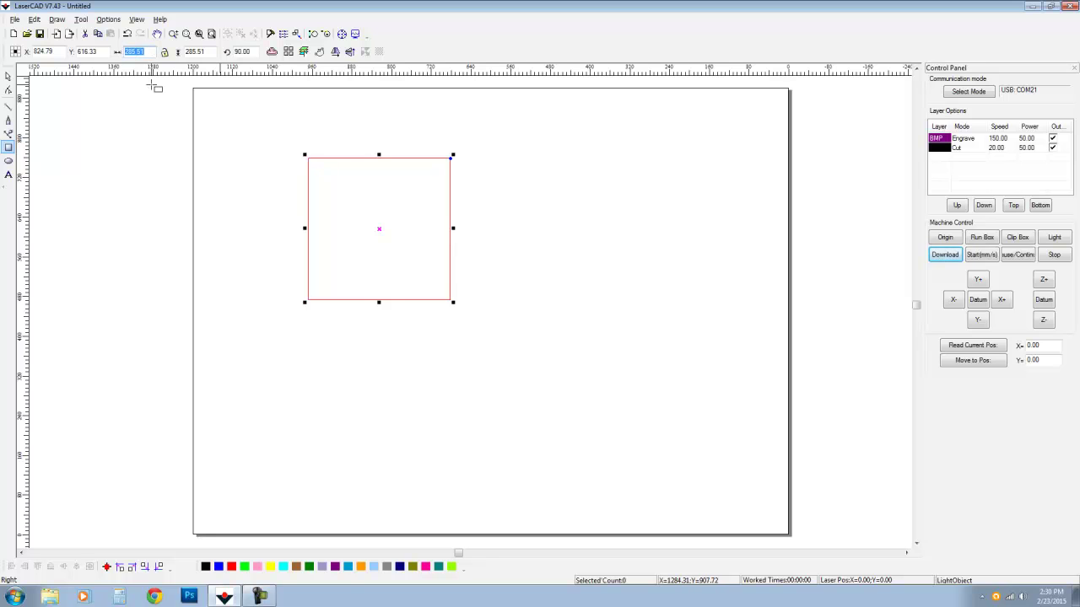
{"action": "type", "text": "50"}
{"action": "key", "text": "Tab"}
{"action": "type", "text": "50"}
{"action": "key", "text": "Return"}
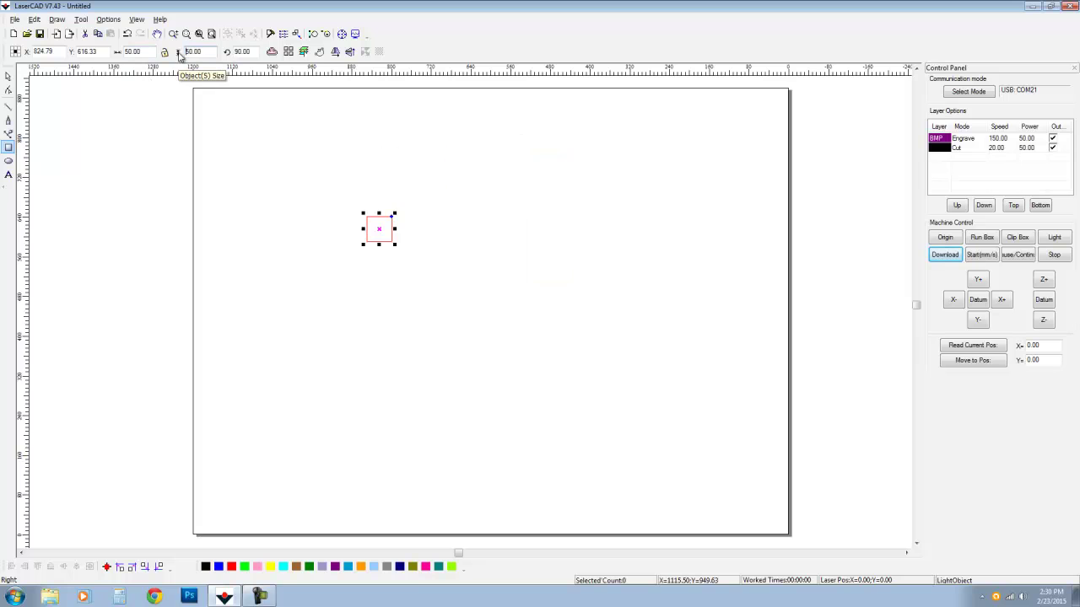
- Scale it proportionally to width 300, then unlock the aspect ratio and set height 150
{"action": "left_click", "coordinate": [165, 51]}
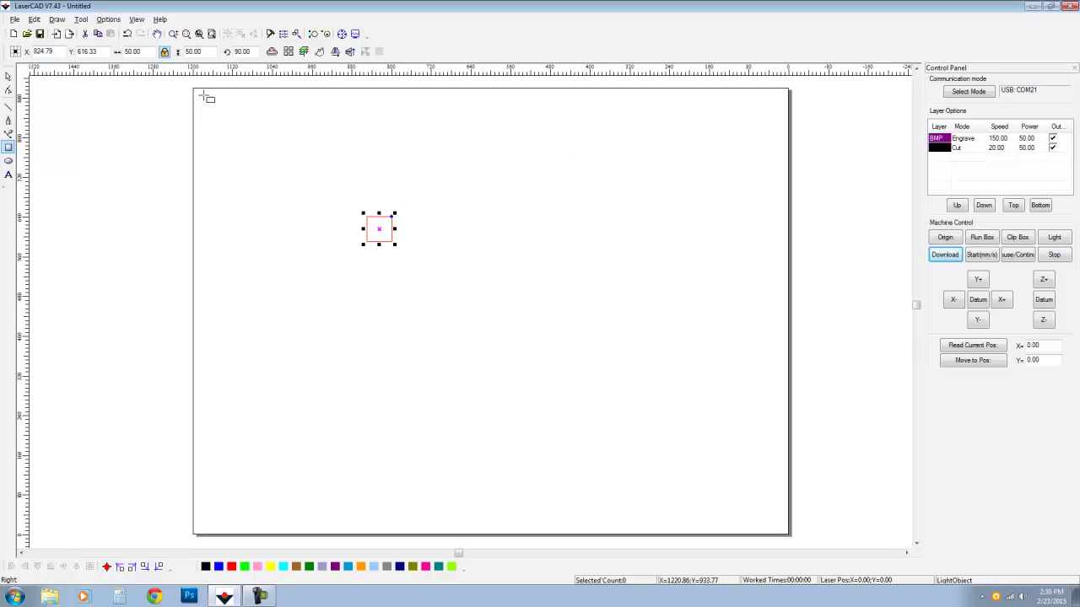
{"action": "left_click", "coordinate": [123, 55]}
{"action": "type", "text": "300"}
{"action": "key", "text": "Return"}
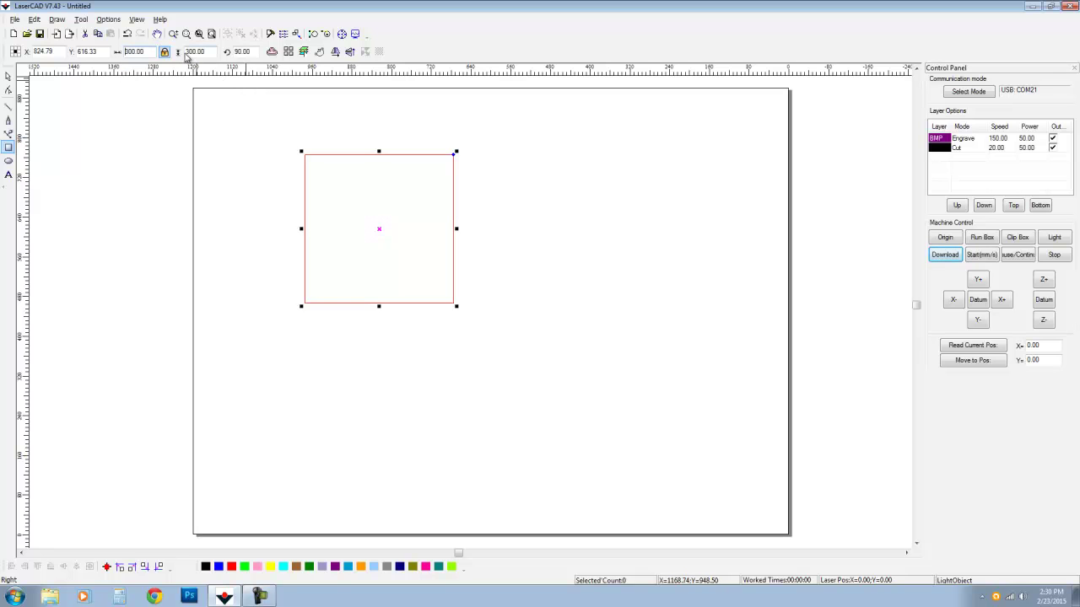
{"action": "left_click", "coordinate": [216, 52]}
{"action": "type", "text": "150"}
{"action": "key", "text": "Return"}
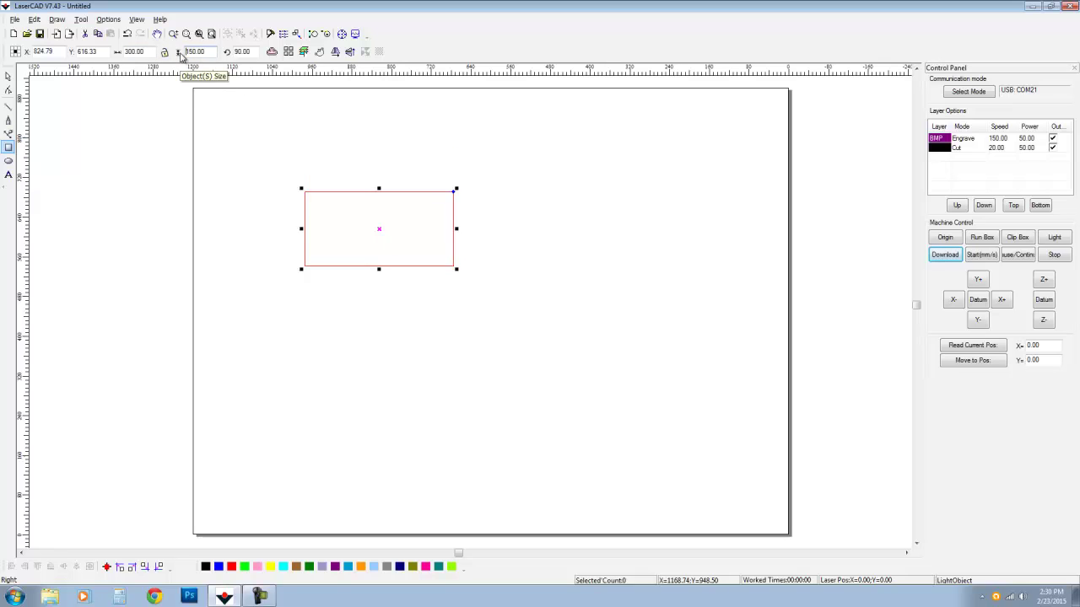
- Test the 45° rotate button repeatedly, leaving the rectangle level again
{"action": "double_click", "coordinate": [236, 51]}
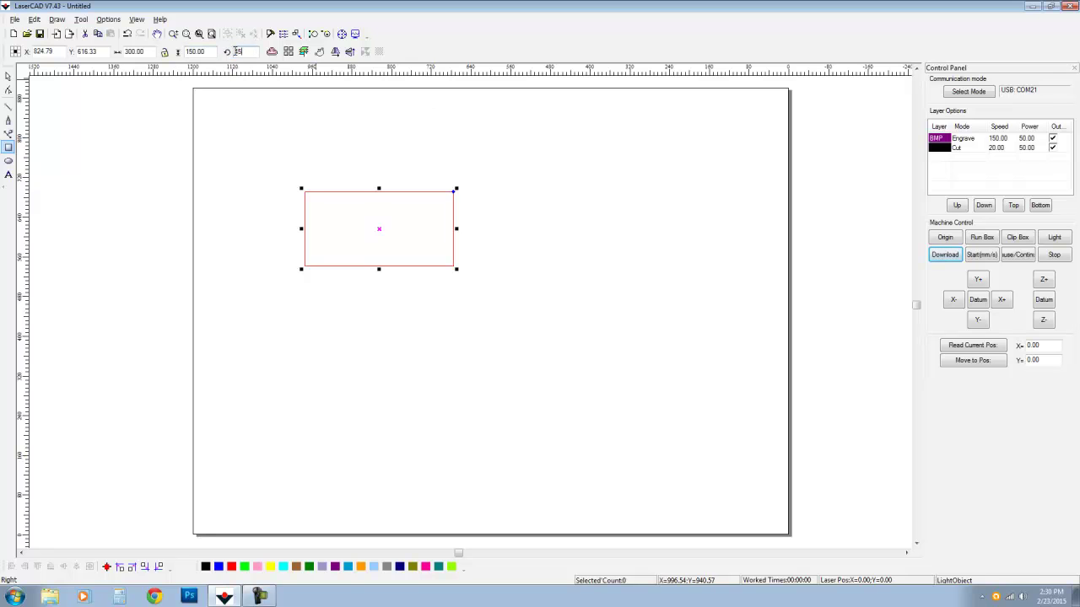
{"action": "type", "text": "45"}
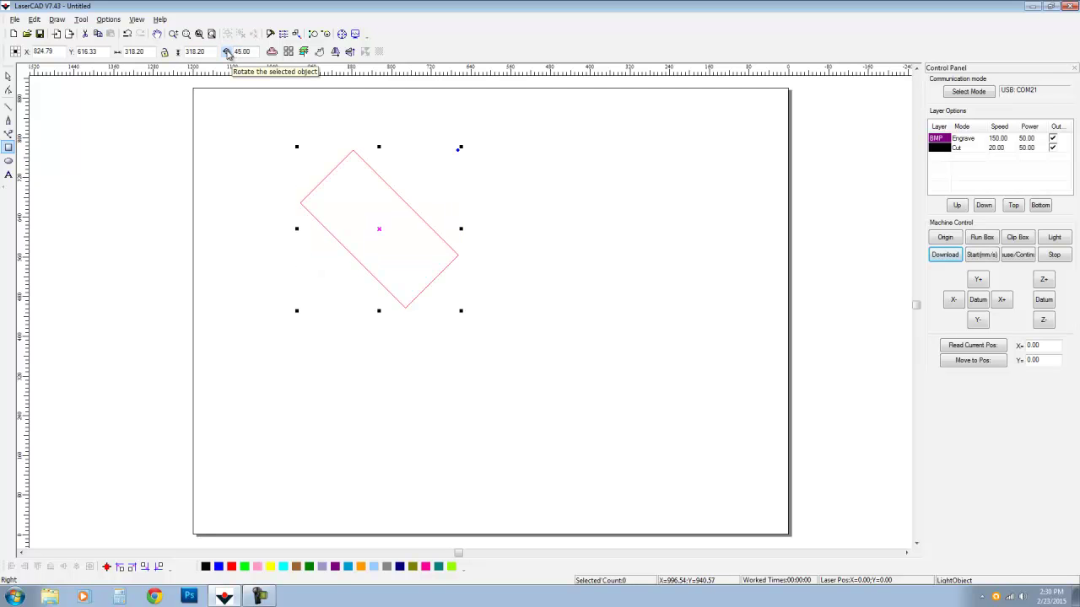
{"action": "left_click", "coordinate": [227, 51]}
{"action": "left_click", "coordinate": [227, 52]}
{"action": "left_click", "coordinate": [227, 51]}
{"action": "left_click", "coordinate": [227, 52]}
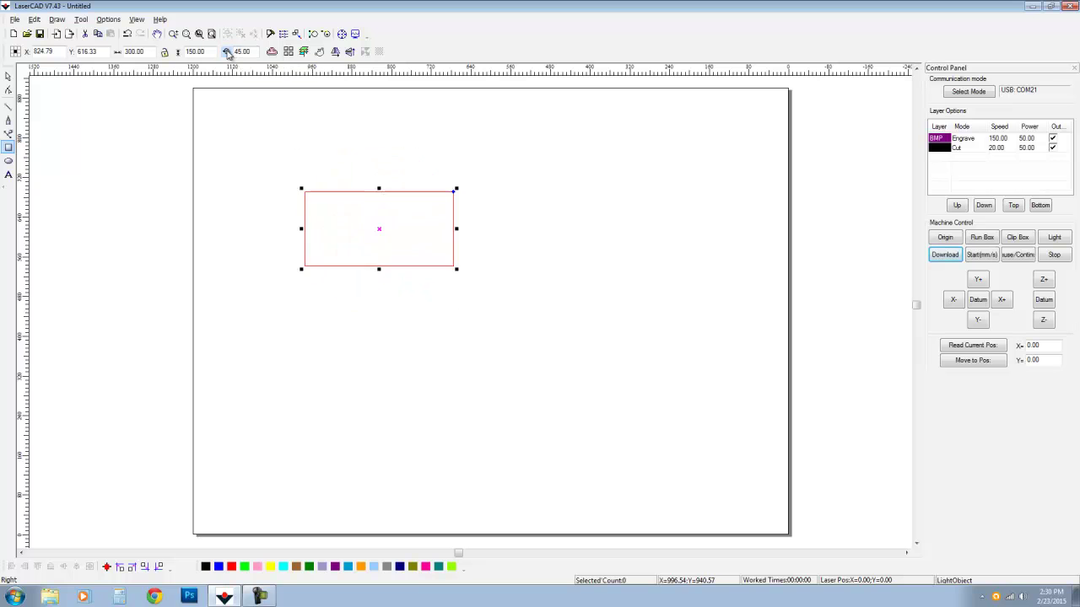
{"action": "left_click", "coordinate": [227, 52]}
{"action": "left_click", "coordinate": [227, 52]}
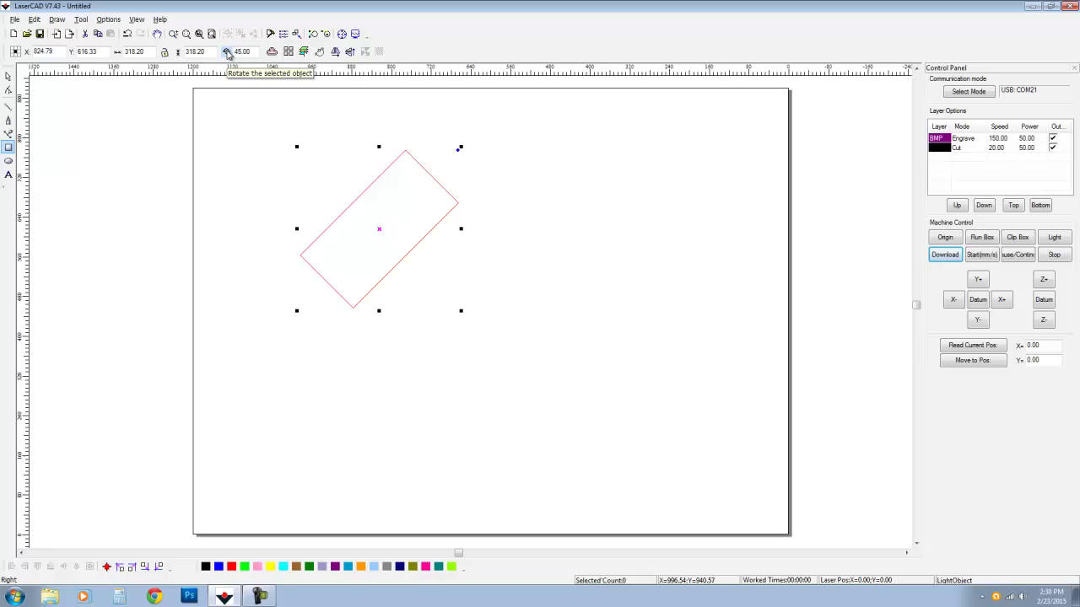
{"action": "left_click", "coordinate": [227, 53]}
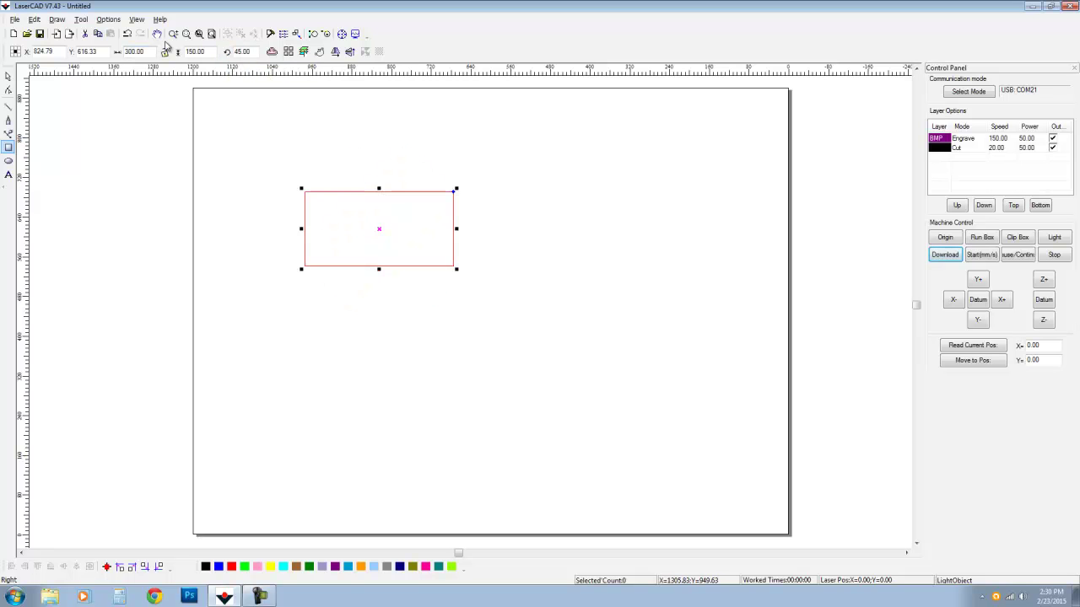
{"action": "left_click", "coordinate": [80, 20]}
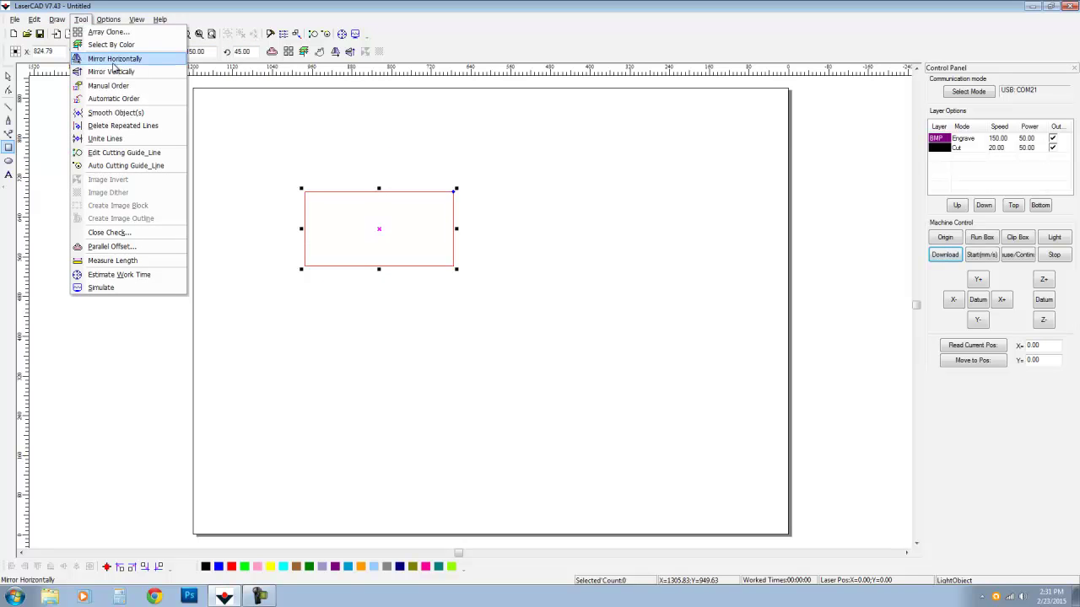
{"action": "left_click", "coordinate": [133, 59]}
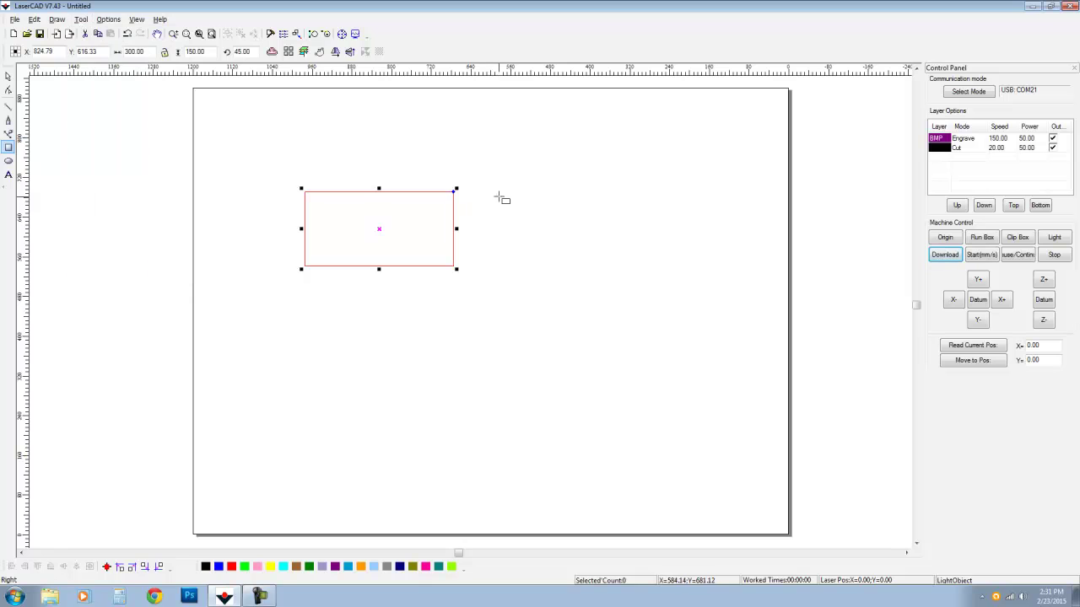
{"action": "mouse_move", "coordinate": [488, 180]}
{"action": "left_mouse_down"}
{"action": "mouse_move", "coordinate": [374, 180]}
{"action": "mouse_move", "coordinate": [211, 297]}
{"action": "left_mouse_up"}
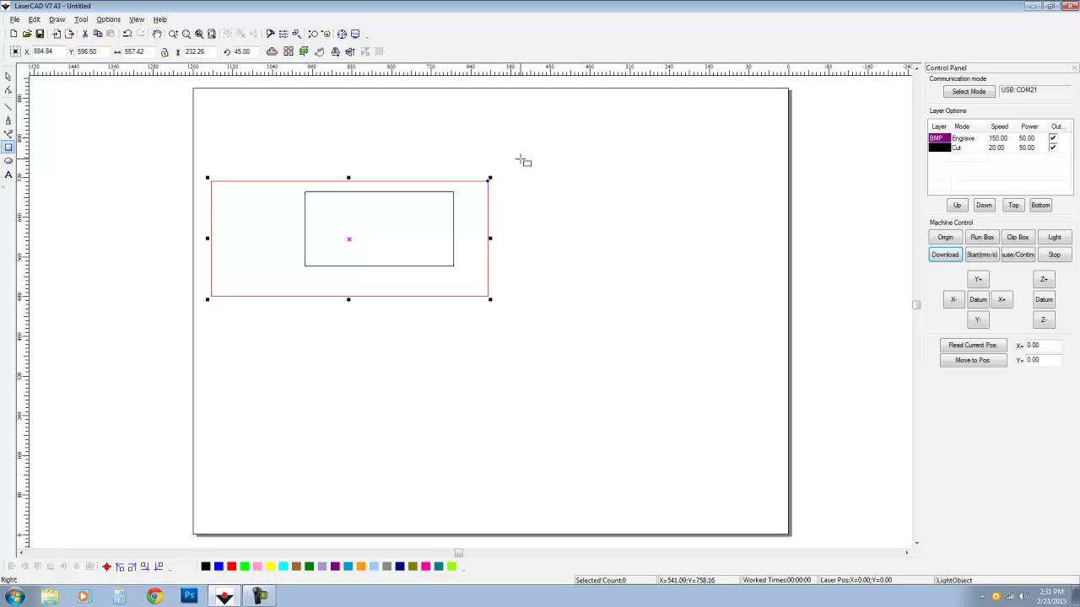
{"action": "key", "text": "Delete"}
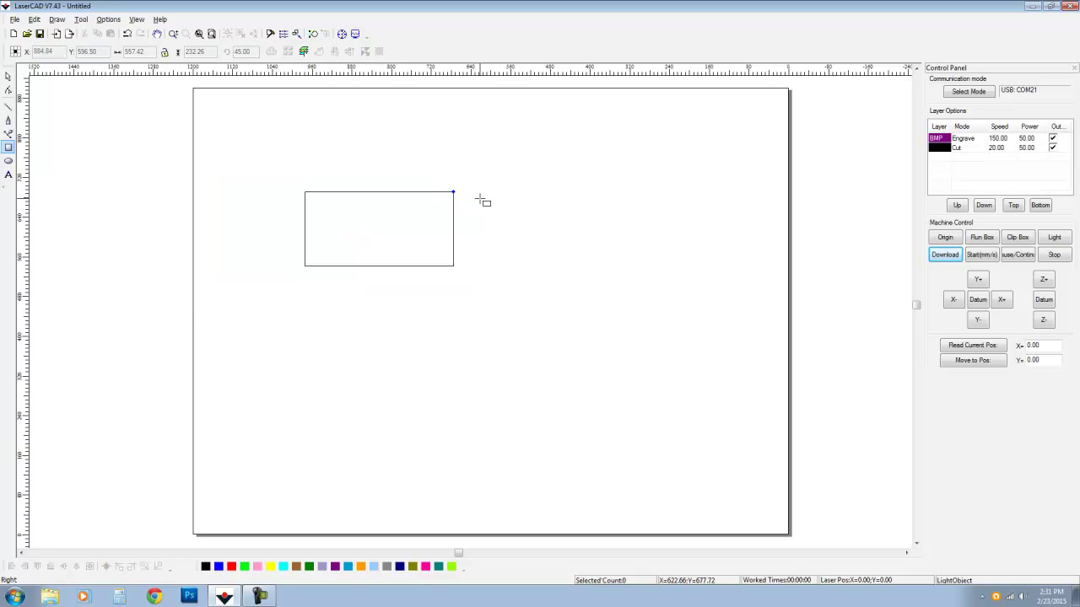
{"action": "left_click", "coordinate": [80, 20]}
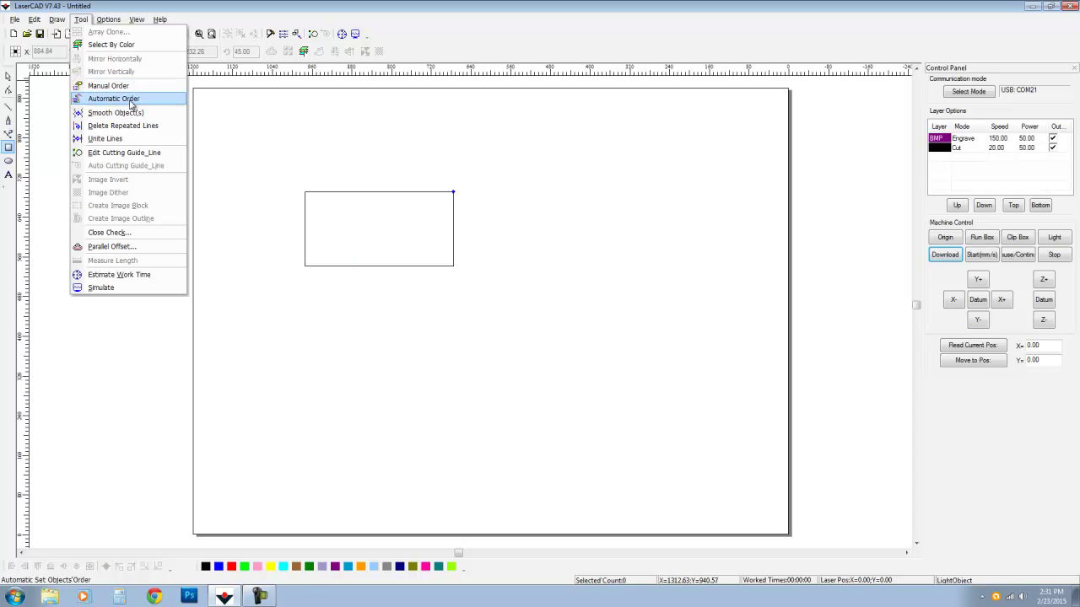
{"action": "mouse_move", "coordinate": [65, 20]}
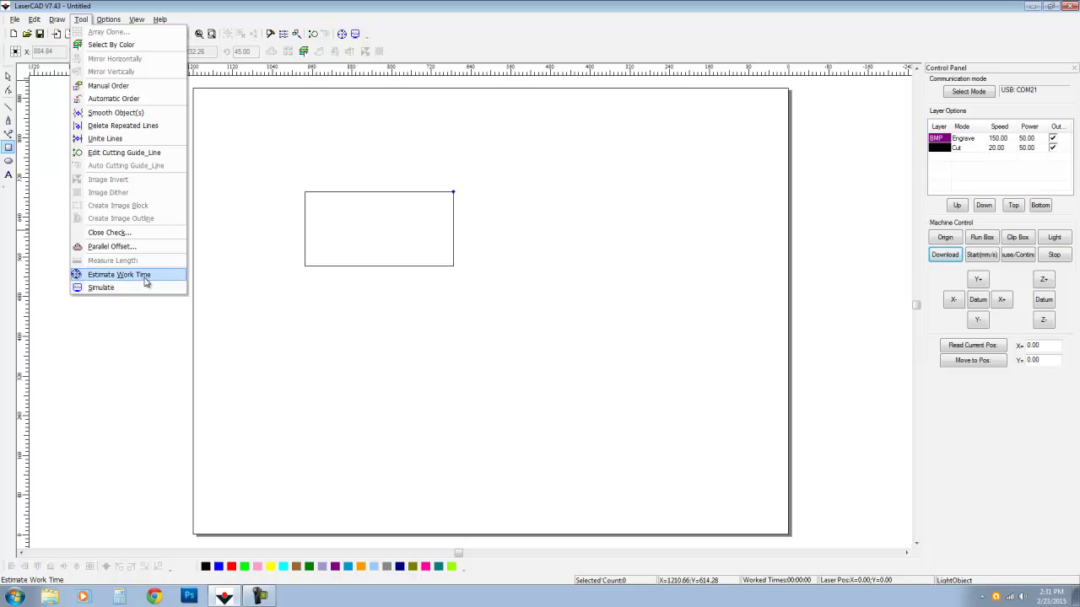
{"action": "left_click", "coordinate": [439, 122]}
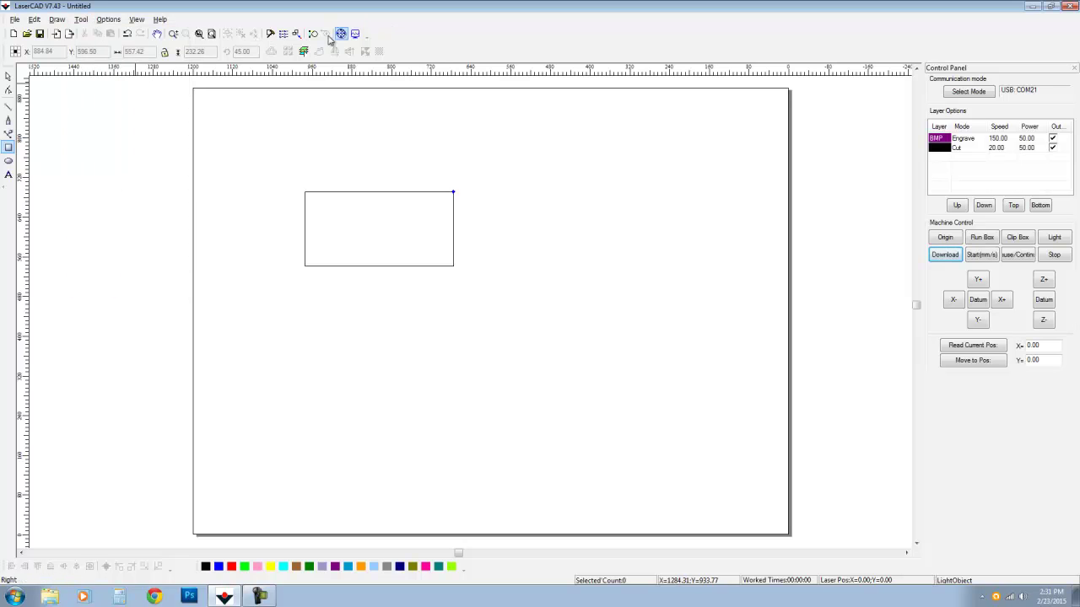
- Select the rectangle, shift it up-left, then move it to the page centre
{"action": "left_click", "coordinate": [9, 76]}
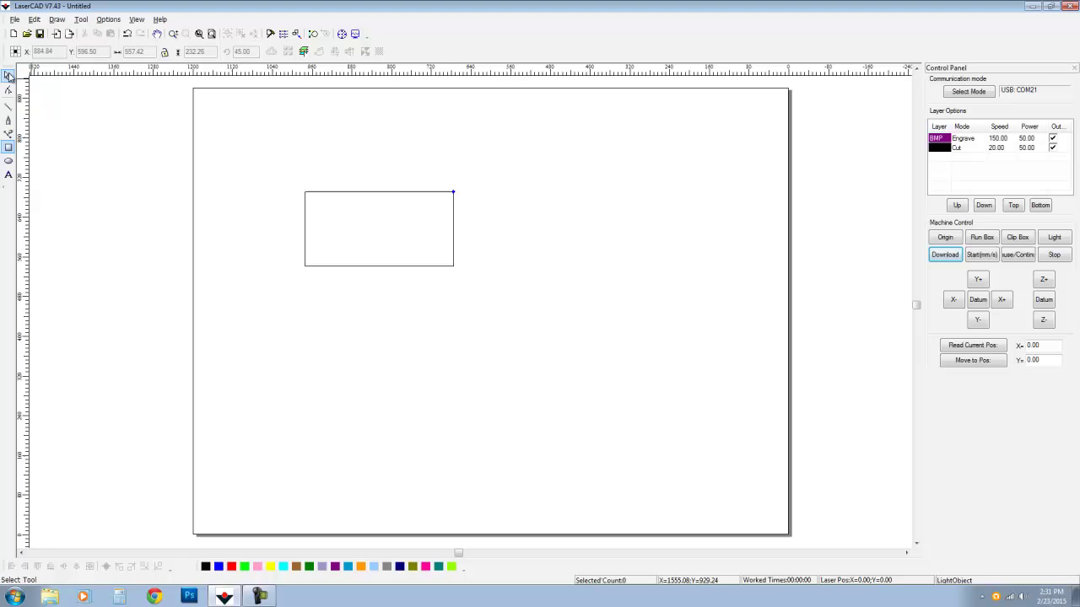
{"action": "left_click_drag", "start_coordinate": [498, 160], "coordinate": [239, 306]}
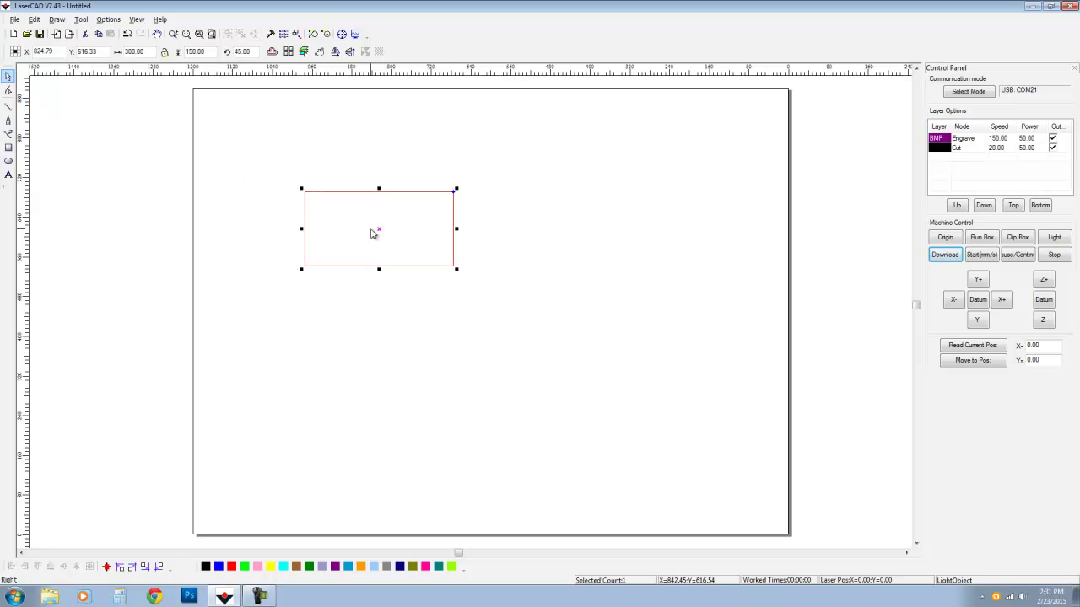
{"action": "left_click_drag", "start_coordinate": [378, 229], "coordinate": [292, 158]}
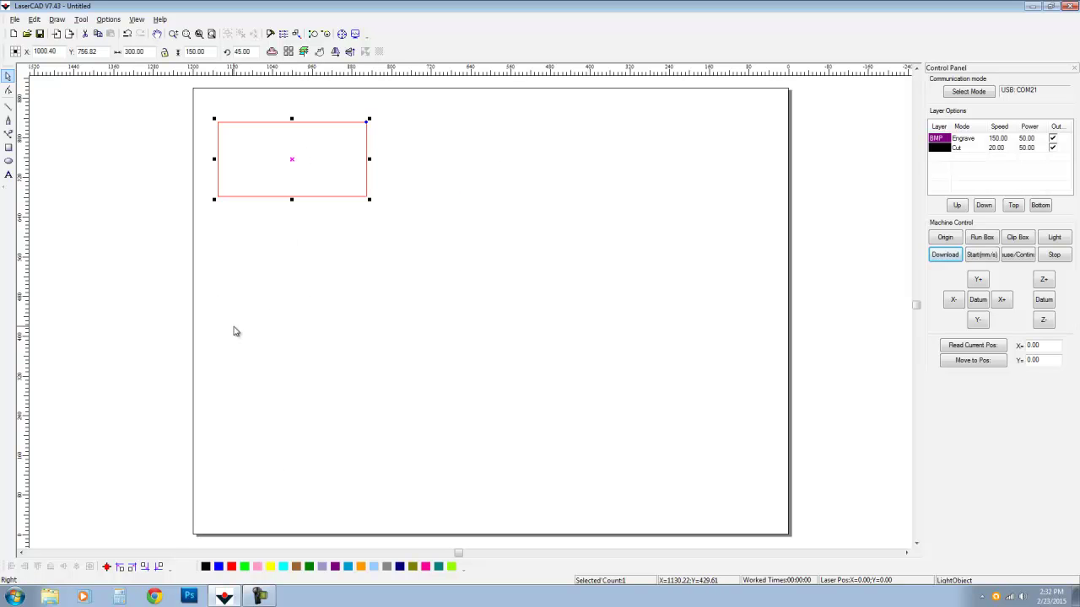
{"action": "left_click", "coordinate": [107, 566]}
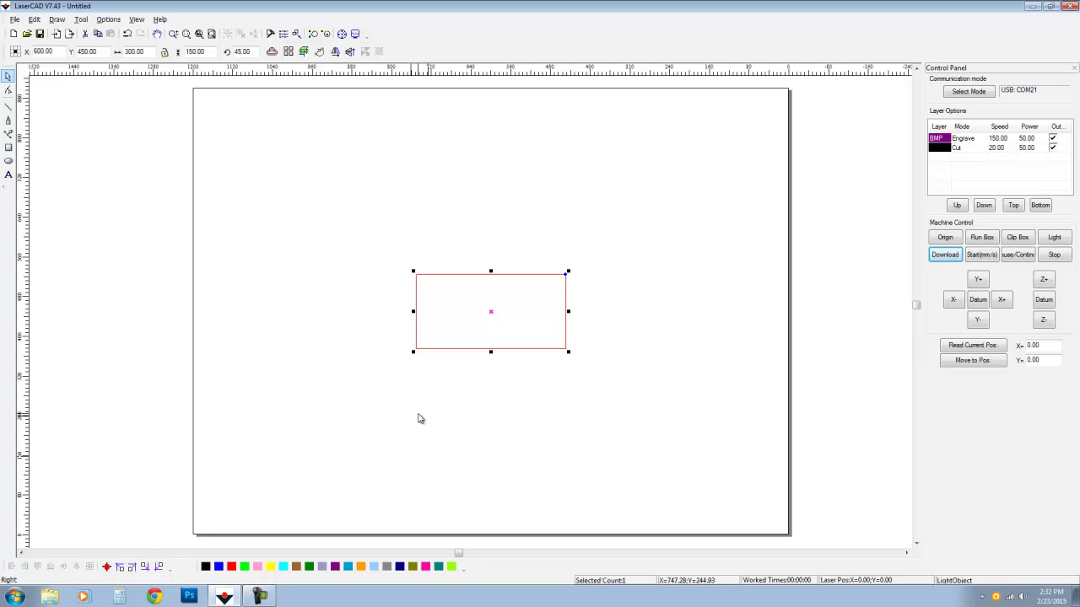
{"action": "left_click", "coordinate": [560, 397]}
- Try the corner alignment buttons, ending with the rectangle centred at X 600, Y 450
{"action": "left_click_drag", "start_coordinate": [619, 253], "coordinate": [349, 415]}
{"action": "left_click", "coordinate": [145, 567]}
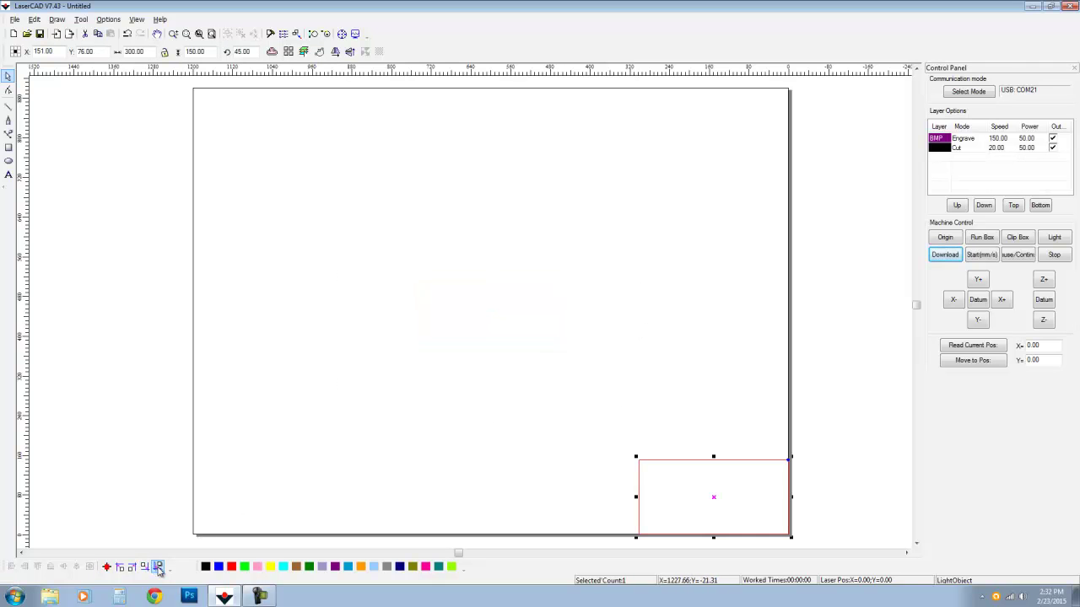
{"action": "left_click", "coordinate": [132, 567]}
{"action": "left_click", "coordinate": [132, 566]}
{"action": "left_click", "coordinate": [119, 567]}
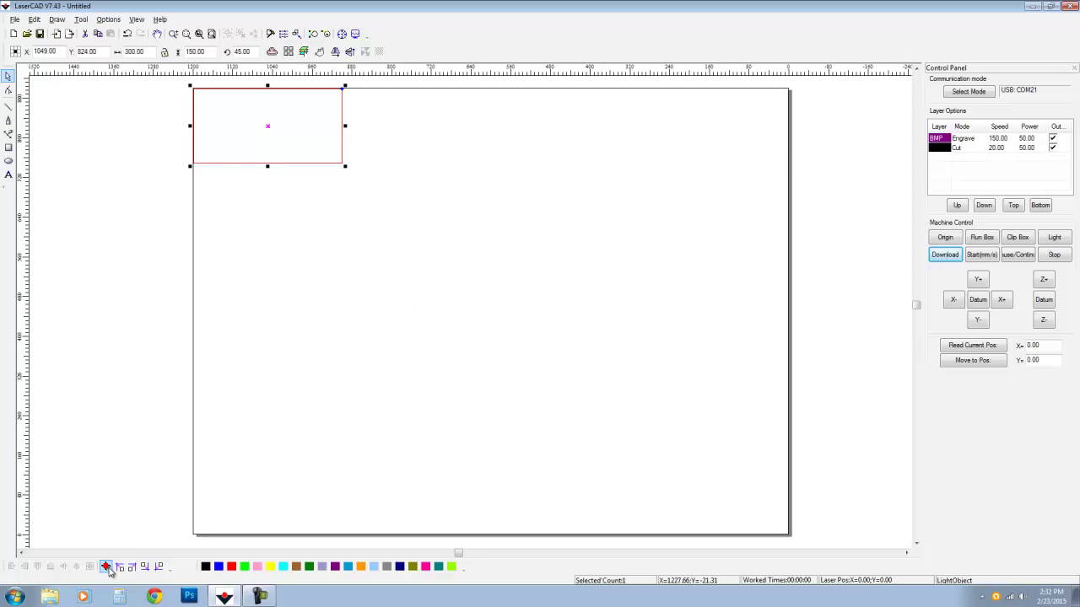
{"action": "left_click", "coordinate": [107, 567]}
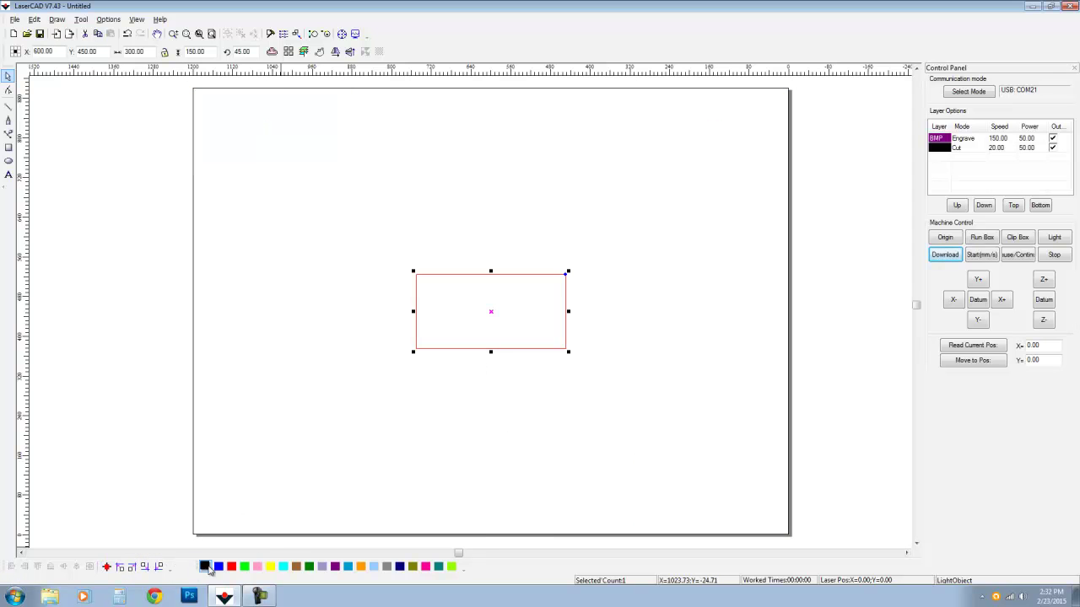
- Put the rectangle on a red layer instead of blue
{"action": "left_click", "coordinate": [219, 568]}
{"action": "left_click", "coordinate": [232, 568]}
{"action": "left_click", "coordinate": [561, 377]}
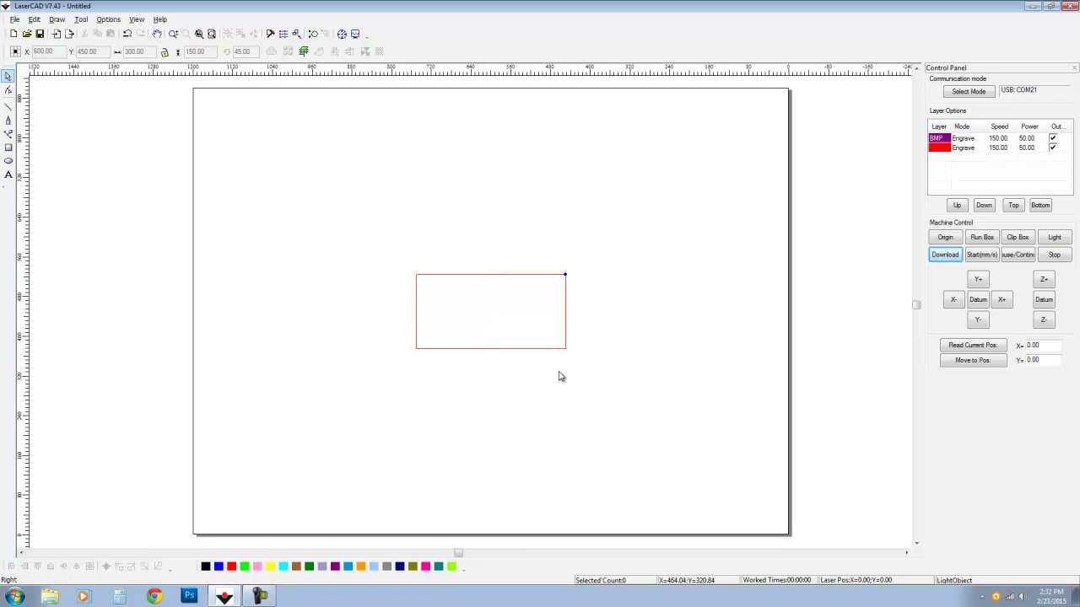
- Reposition the rectangle and place copies at upper right and lower right, four rectangles in all
{"action": "left_click_drag", "start_coordinate": [602, 262], "coordinate": [362, 378]}
{"action": "left_click_drag", "start_coordinate": [495, 317], "coordinate": [398, 290]}
{"action": "left_click", "coordinate": [335, 196]}
{"action": "key", "text": "ctrl+z"}
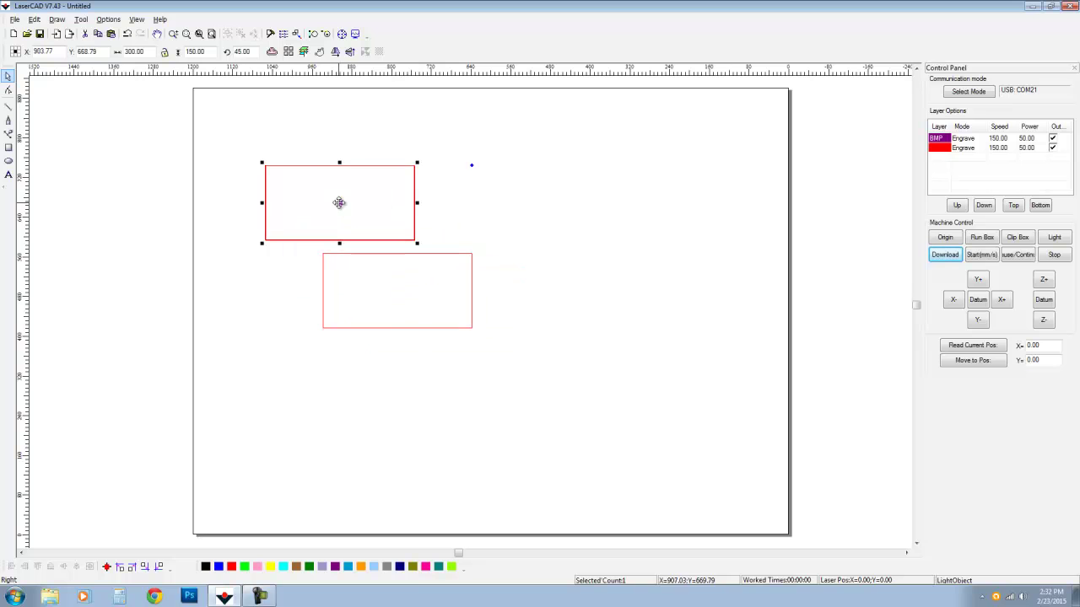
{"action": "left_click_drag", "start_coordinate": [340, 202], "coordinate": [573, 186]}
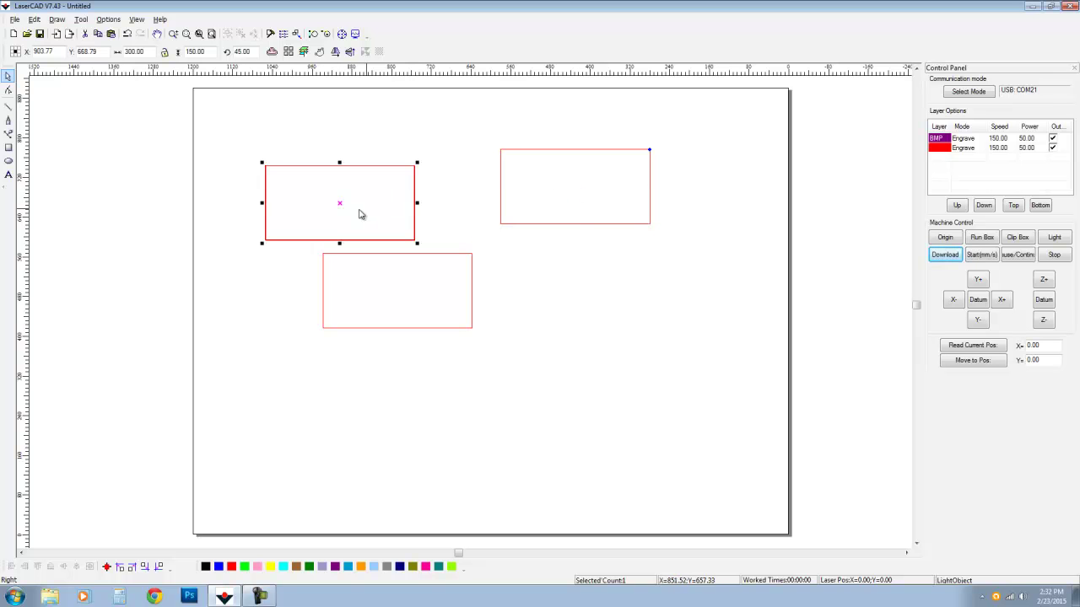
{"action": "left_click_drag", "start_coordinate": [342, 206], "coordinate": [613, 351]}
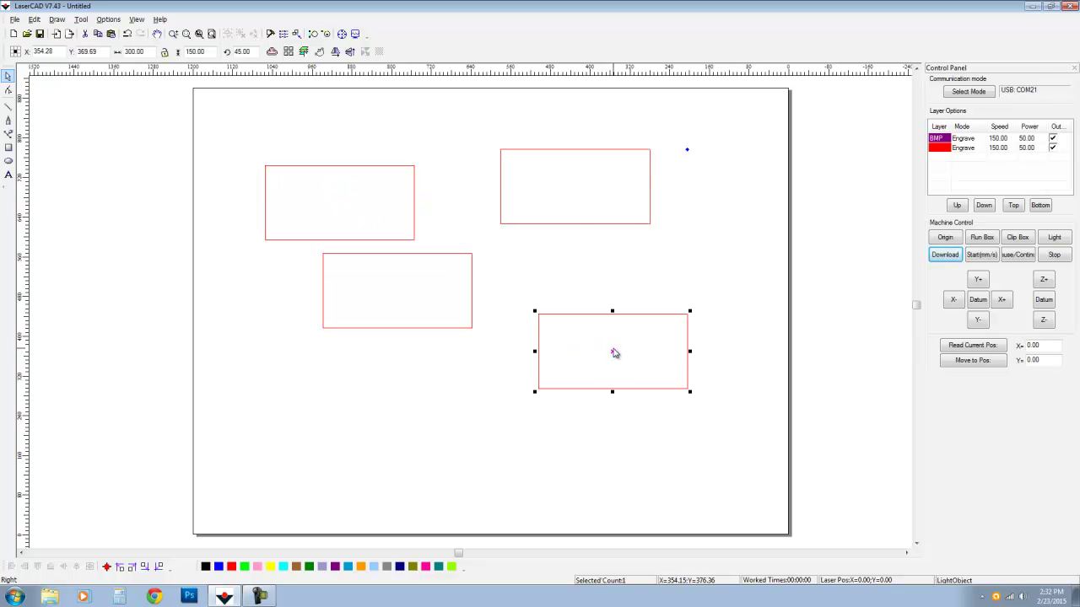
{"action": "left_click_drag", "start_coordinate": [340, 201], "coordinate": [390, 364]}
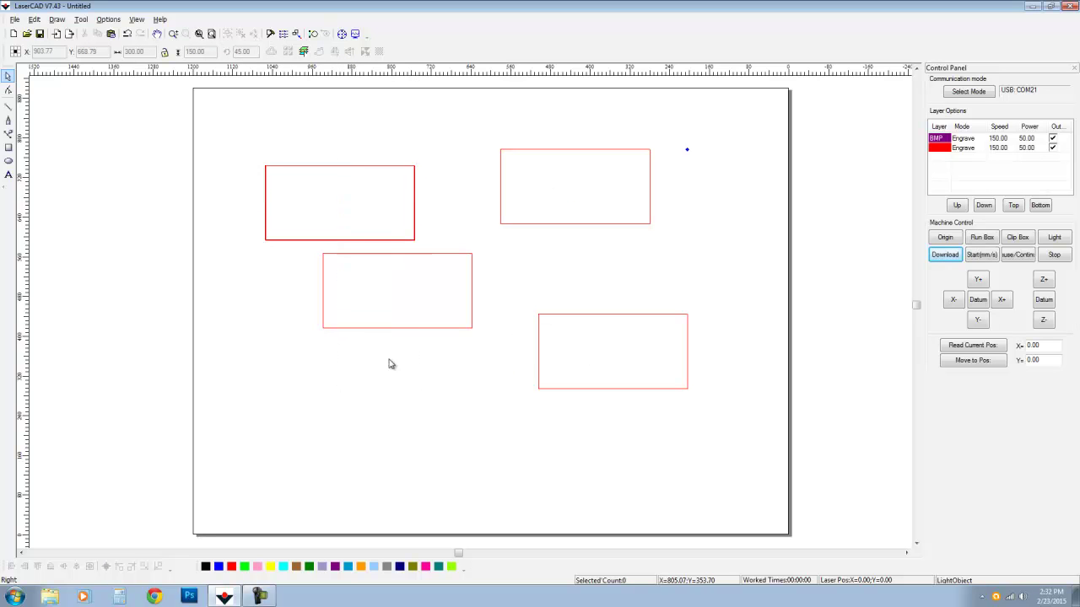
{"action": "left_click", "coordinate": [373, 241]}
- Copy the top-left rectangle, nudge it down four times, and drag it to the lower left
{"action": "left_click_drag", "start_coordinate": [340, 202], "coordinate": [390, 224]}
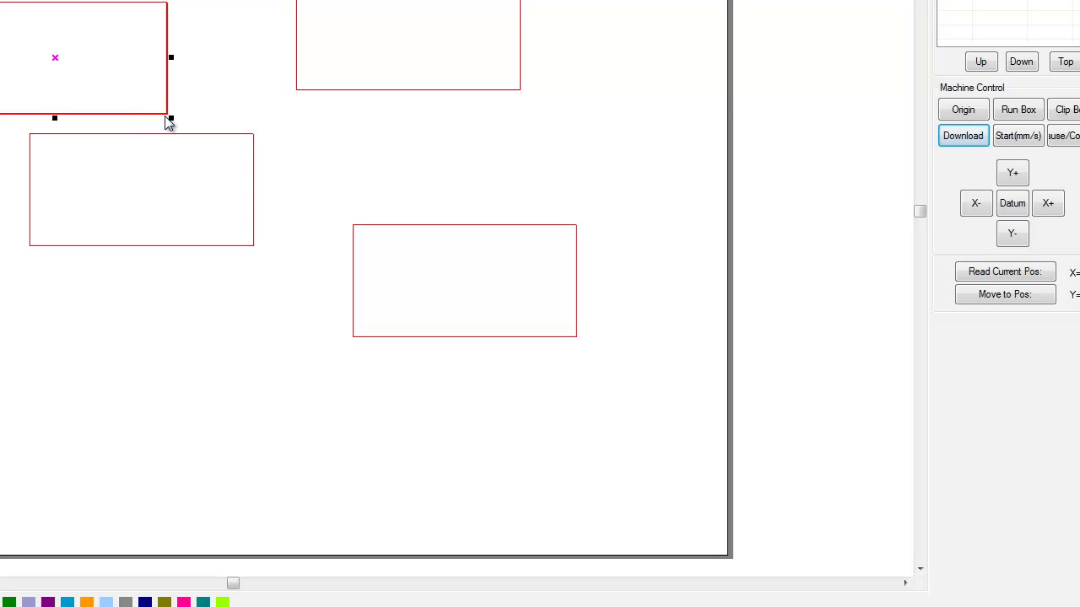
{"action": "key", "text": "Down"}
{"action": "key", "text": "Down"}
{"action": "key", "text": "Down"}
{"action": "key", "text": "Down"}
{"action": "key", "text": "Down"}
{"action": "key", "text": "Down"}
{"action": "key", "text": "Down"}
{"action": "key", "text": "Down"}
{"action": "key", "text": "Down"}
{"action": "key", "text": "Down"}
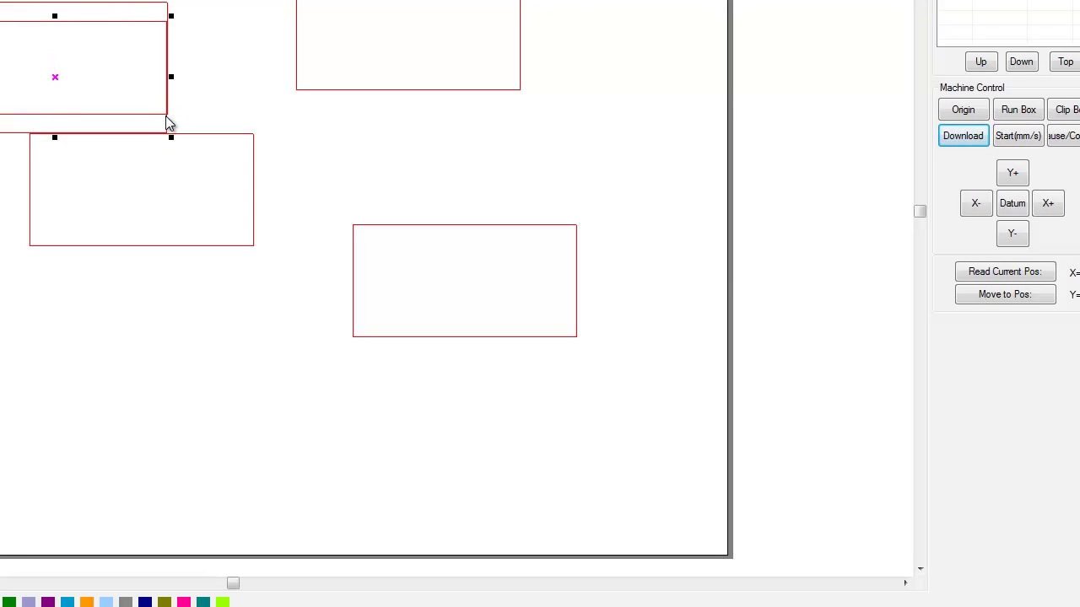
{"action": "key", "text": "Down"}
{"action": "key", "text": "Down"}
{"action": "key", "text": "Down"}
{"action": "key", "text": "Down"}
{"action": "key", "text": "Down"}
{"action": "key", "text": "Down"}
{"action": "key", "text": "Down"}
{"action": "key", "text": "Down"}
{"action": "key", "text": "Down"}
{"action": "key", "text": "Down"}
{"action": "key", "text": "Down"}
{"action": "key", "text": "Down"}
{"action": "key", "text": "Down"}
{"action": "key", "text": "Down"}
{"action": "key", "text": "Down"}
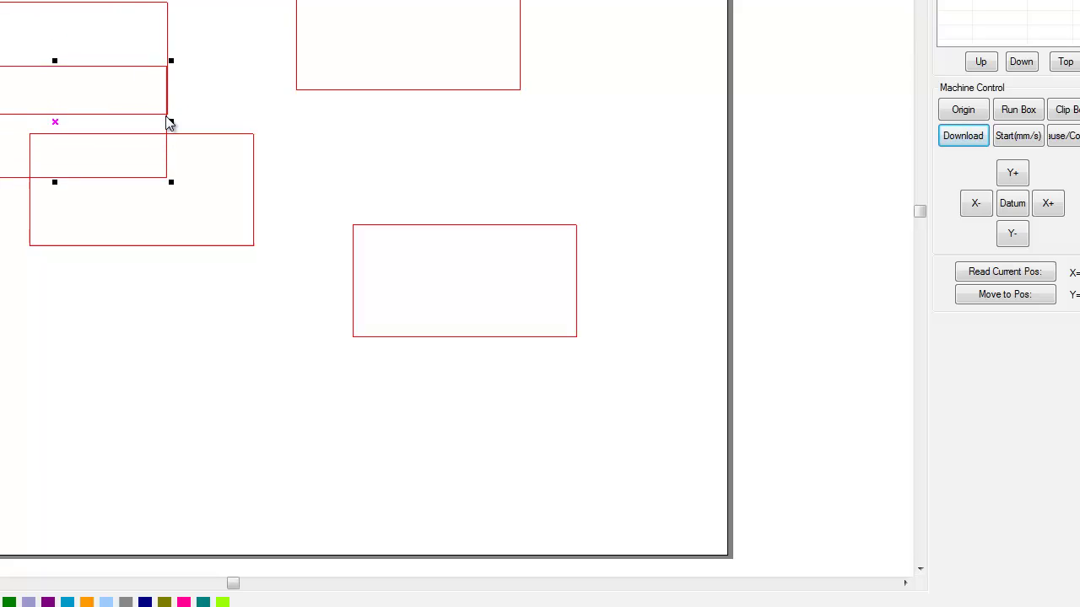
{"action": "key", "text": "Down"}
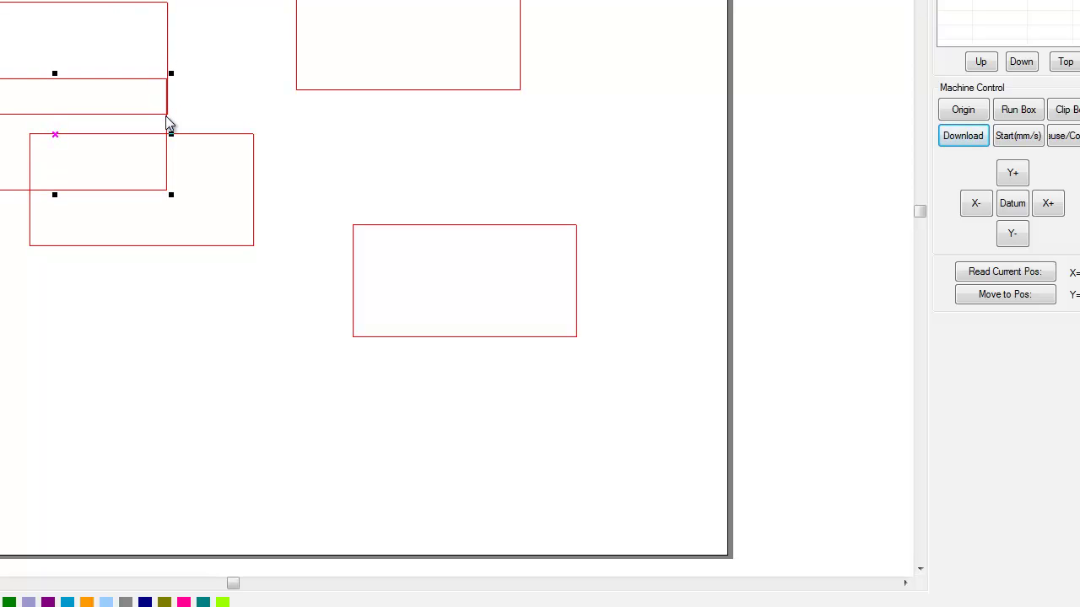
{"action": "key", "text": "Down"}
{"action": "key", "text": "Down"}
{"action": "key", "text": "Down"}
{"action": "key", "text": "Down"}
{"action": "key", "text": "Down"}
{"action": "key", "text": "Down"}
{"action": "key", "text": "Down"}
{"action": "key", "text": "Down"}
{"action": "key", "text": "Down"}
{"action": "key", "text": "Down"}
{"action": "key", "text": "Down"}
{"action": "key", "text": "Down"}
{"action": "key", "text": "Down"}
{"action": "key", "text": "Down"}
{"action": "key", "text": "Down"}
{"action": "key", "text": "Down"}
{"action": "key", "text": "Down"}
{"action": "key", "text": "Down"}
{"action": "key", "text": "Down"}
{"action": "key", "text": "Down"}
{"action": "key", "text": "Down"}
{"action": "key", "text": "Down"}
{"action": "key", "text": "Down"}
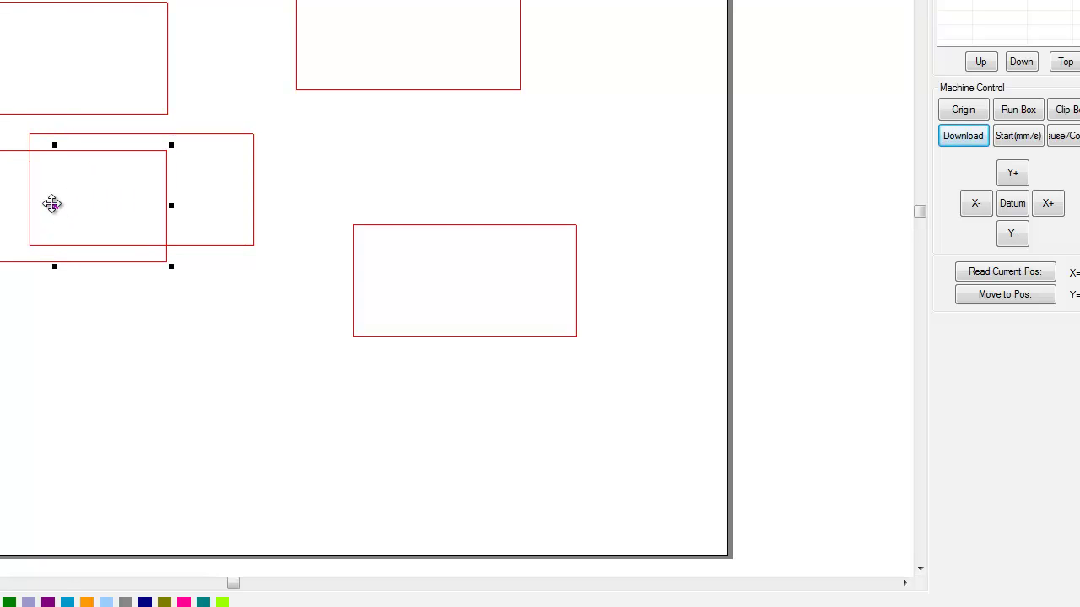
{"action": "left_click_drag", "start_coordinate": [54, 206], "coordinate": [89, 361]}
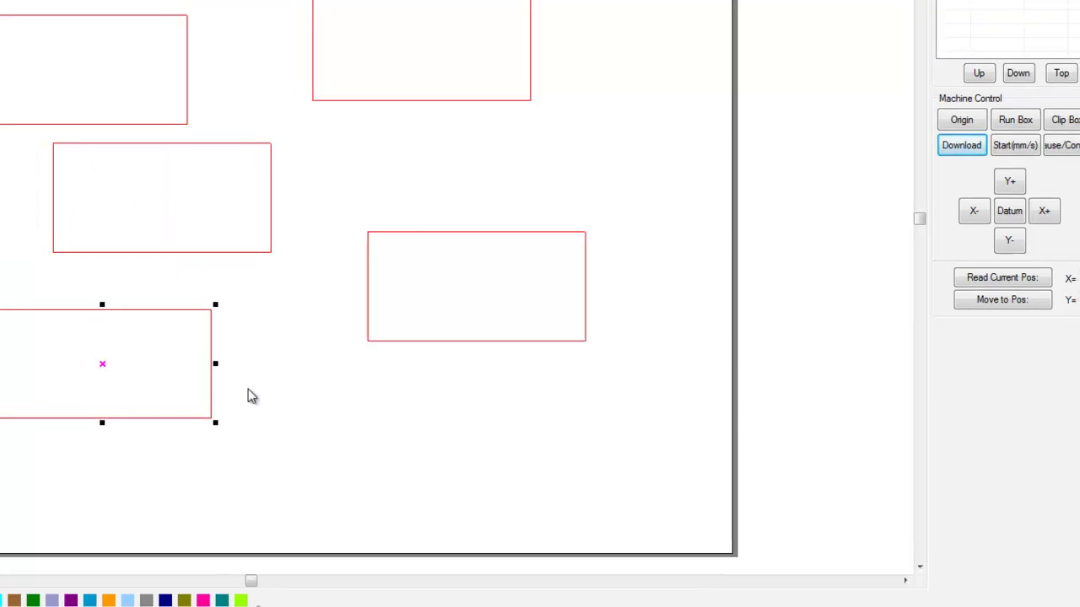
- Recolour the lower-left rectangle green, the top-right teal, and the top-left blue (Cut layer, 100)
{"action": "left_click_drag", "start_coordinate": [264, 357], "coordinate": [488, 455]}
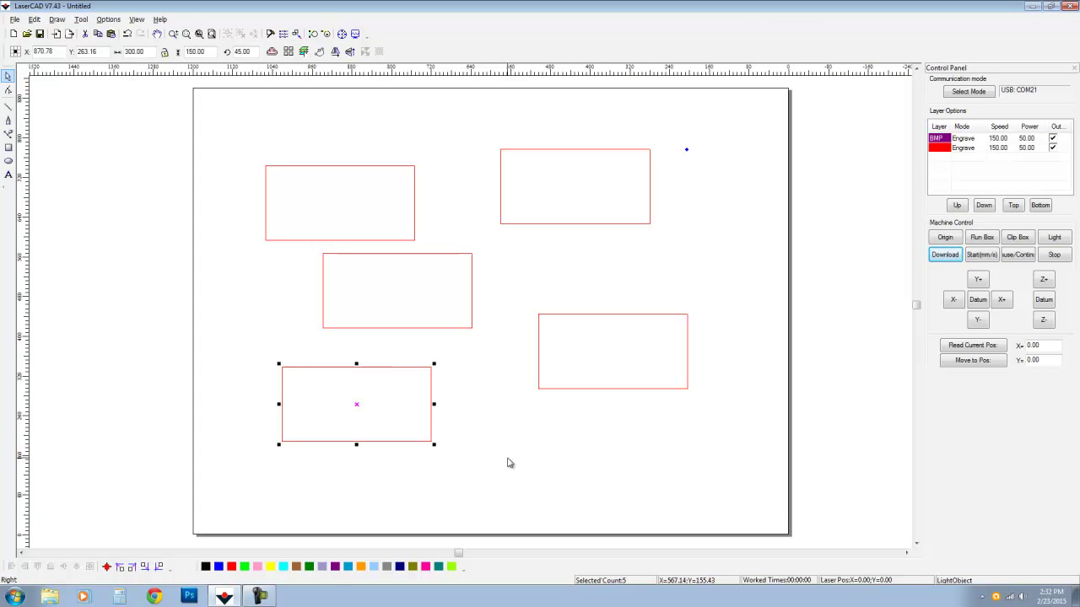
{"action": "left_click", "coordinate": [246, 571]}
{"action": "left_click", "coordinate": [458, 475]}
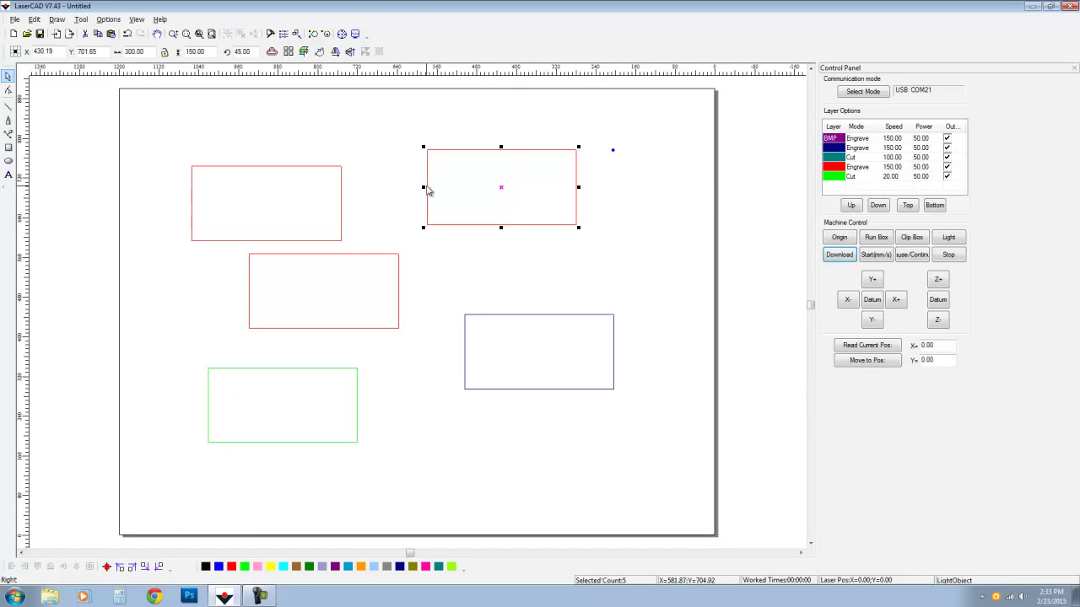
{"action": "left_click", "coordinate": [506, 256]}
{"action": "left_click_drag", "start_coordinate": [368, 159], "coordinate": [301, 188]}
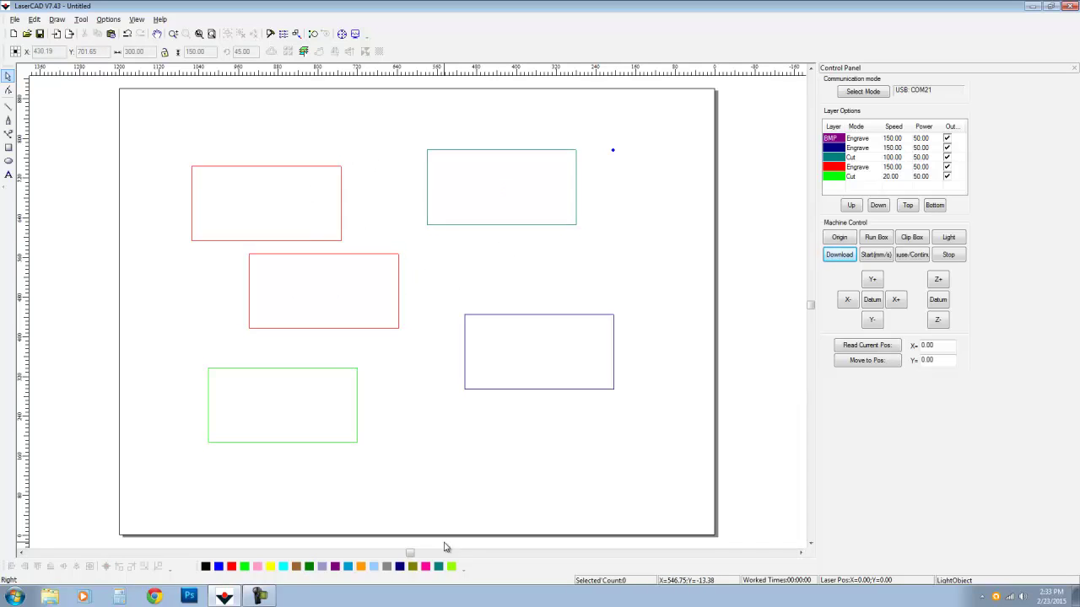
{"action": "left_click_drag", "start_coordinate": [173, 152], "coordinate": [377, 271]}
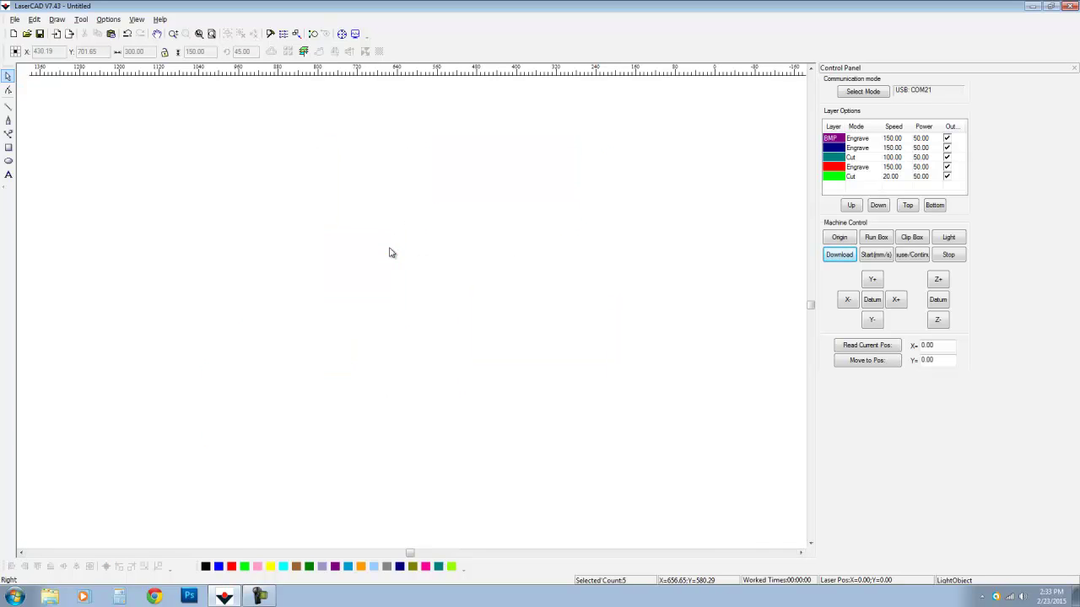
{"action": "left_click", "coordinate": [218, 566]}
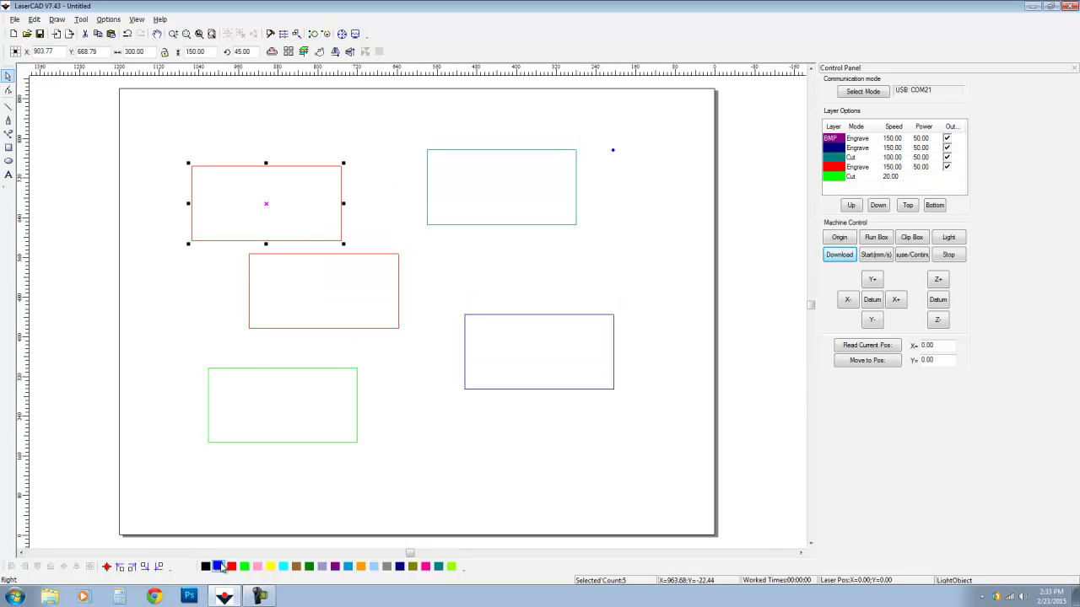
{"action": "left_click", "coordinate": [224, 325]}
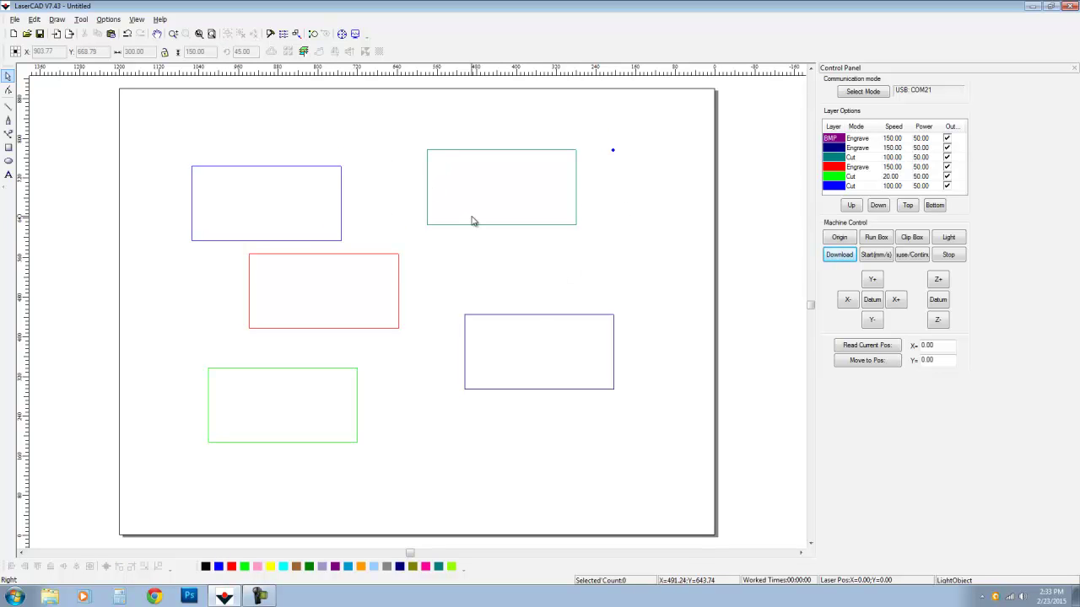
- Drag the teal rectangle so it overlaps the blue one near the upper left
{"action": "left_click", "coordinate": [83, 19]}
{"action": "left_click", "coordinate": [286, 108]}
{"action": "left_click_drag", "start_coordinate": [574, 135], "coordinate": [503, 217]}
{"action": "left_click_drag", "start_coordinate": [643, 128], "coordinate": [609, 160]}
{"action": "left_click_drag", "start_coordinate": [609, 159], "coordinate": [454, 215]}
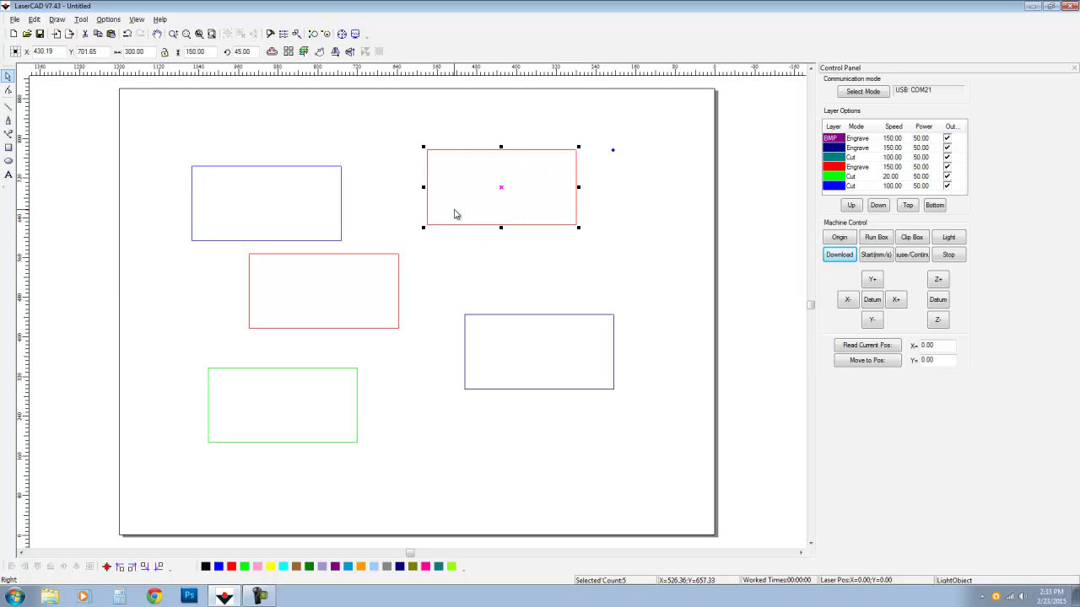
{"action": "left_click_drag", "start_coordinate": [502, 186], "coordinate": [383, 228]}
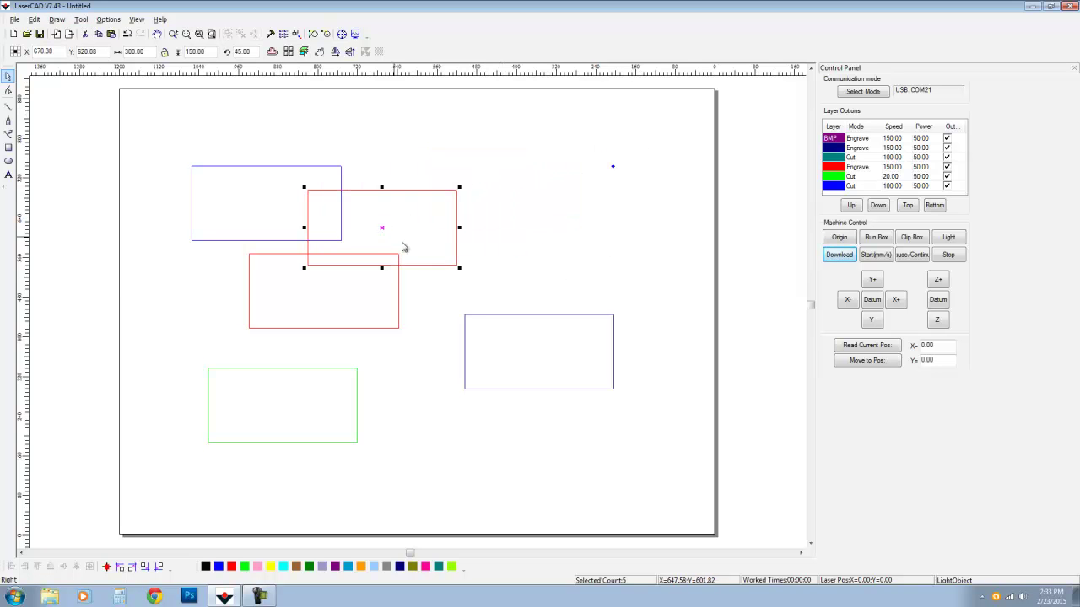
- Move the navy rectangle over the red one and the green rectangle up into the cluster
{"action": "left_click_drag", "start_coordinate": [565, 278], "coordinate": [419, 426]}
{"action": "left_click_drag", "start_coordinate": [653, 285], "coordinate": [449, 420]}
{"action": "left_click_drag", "start_coordinate": [539, 351], "coordinate": [367, 311]}
{"action": "left_click_drag", "start_coordinate": [381, 376], "coordinate": [274, 475]}
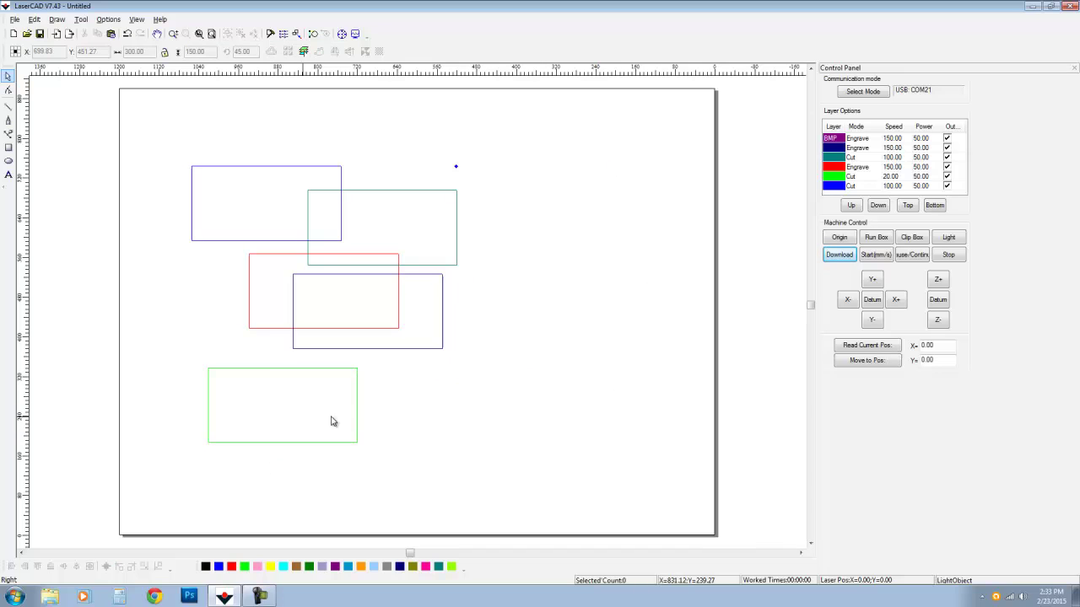
{"action": "left_click_drag", "start_coordinate": [397, 408], "coordinate": [185, 489]}
{"action": "left_click_drag", "start_coordinate": [190, 357], "coordinate": [350, 456]}
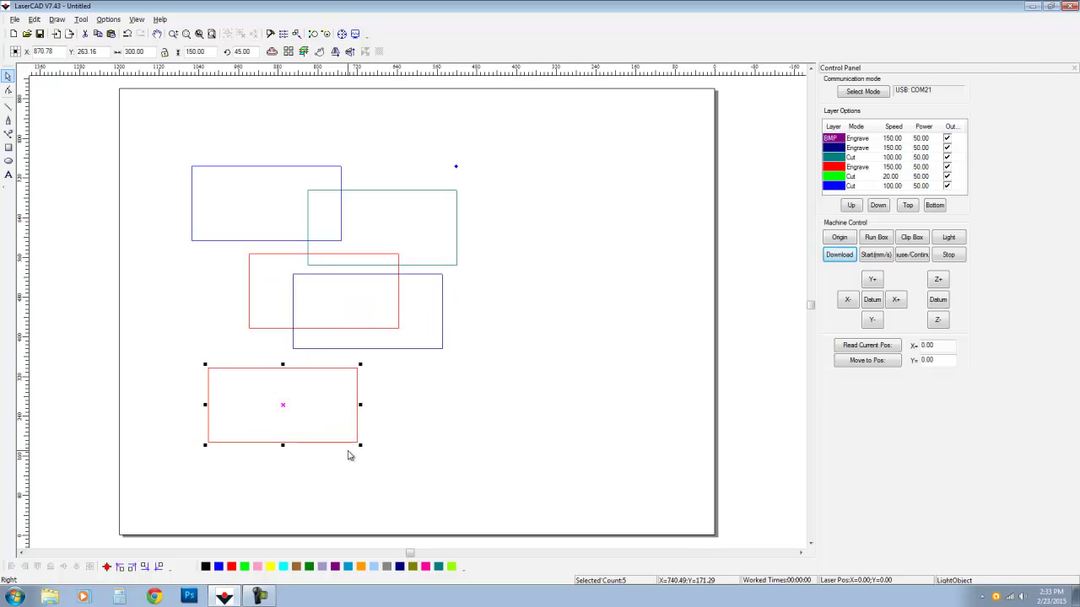
{"action": "left_click_drag", "start_coordinate": [284, 405], "coordinate": [282, 266]}
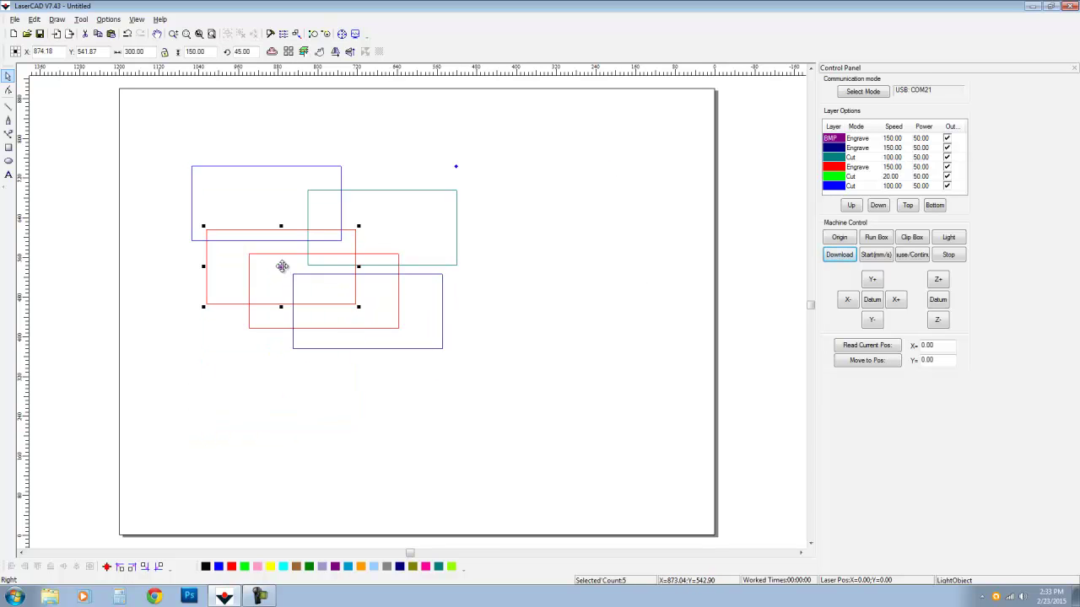
- Select everything drawn in green using select-by-colour, then clear the selection
{"action": "left_click", "coordinate": [82, 19]}
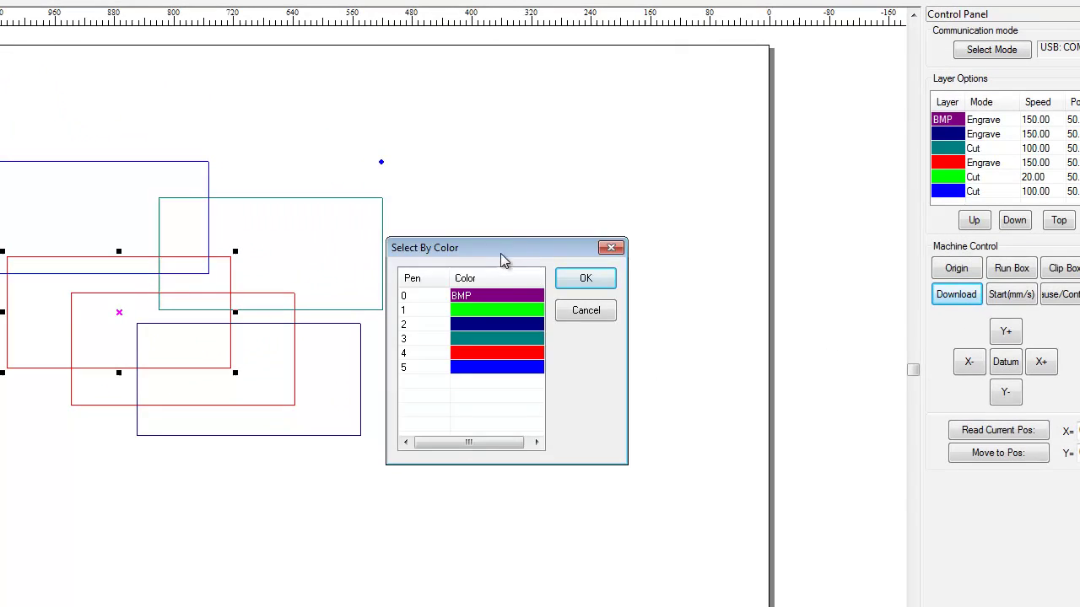
{"action": "left_click_drag", "start_coordinate": [501, 252], "coordinate": [566, 214]}
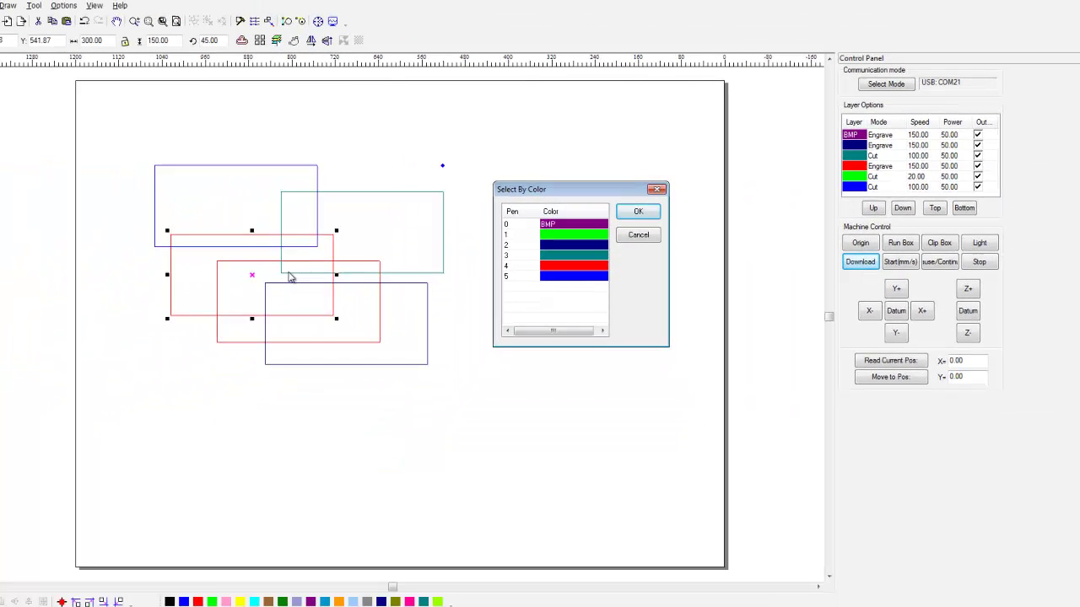
{"action": "left_click", "coordinate": [588, 233]}
{"action": "left_click", "coordinate": [635, 211]}
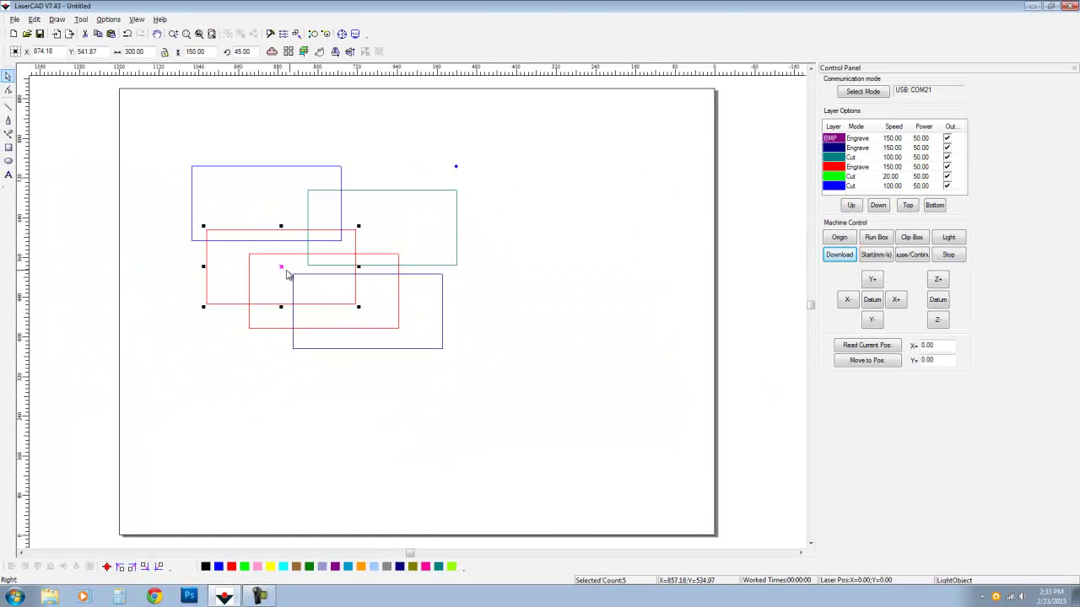
{"action": "left_click", "coordinate": [533, 287]}
- Select the blue rectangle by colour and move it to the page's top right
{"action": "left_click", "coordinate": [81, 18]}
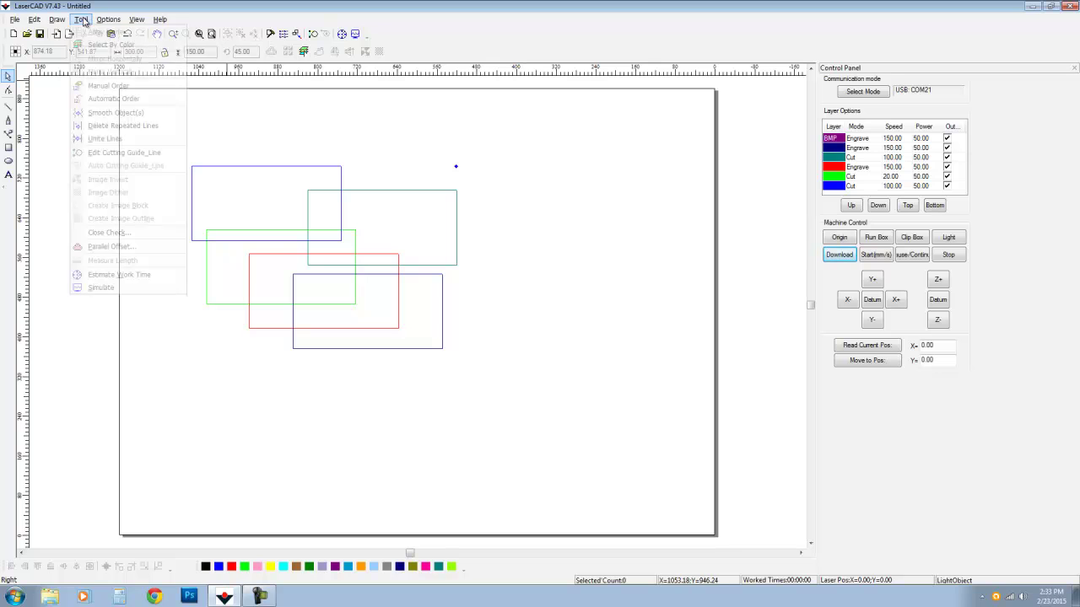
{"action": "left_click", "coordinate": [100, 44]}
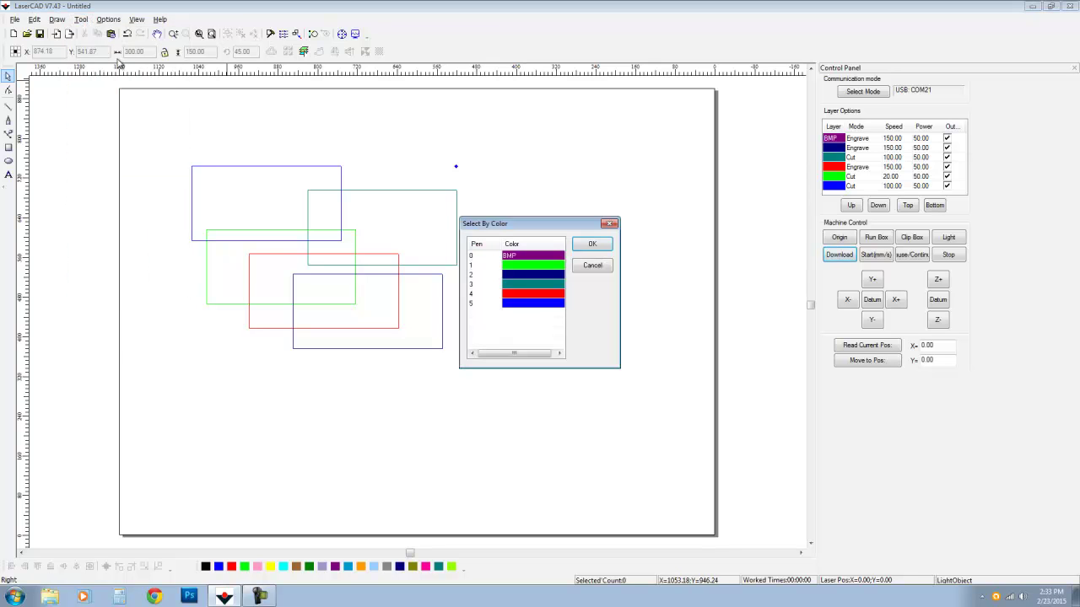
{"action": "left_click", "coordinate": [519, 305]}
{"action": "left_click", "coordinate": [593, 244]}
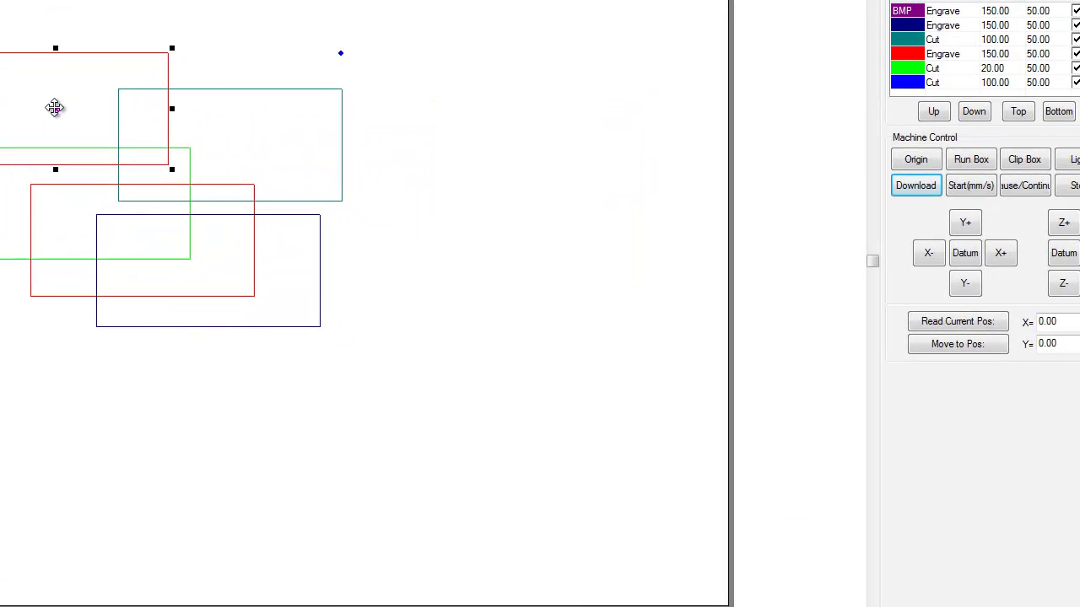
{"action": "left_click_drag", "start_coordinate": [54, 107], "coordinate": [533, 98]}
{"action": "left_click", "coordinate": [556, 302]}
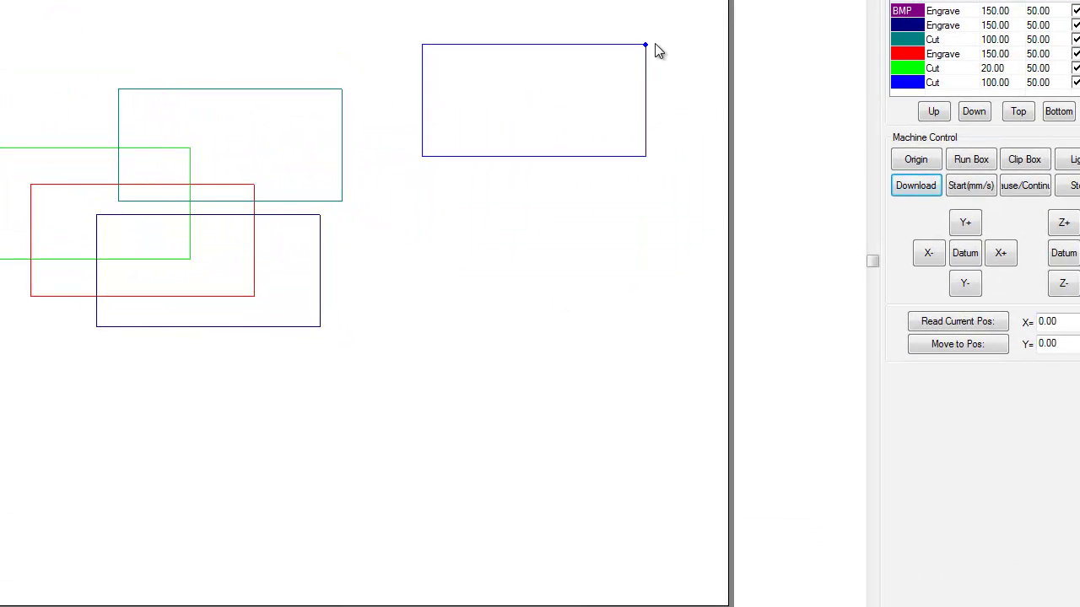
{"action": "left_click_drag", "start_coordinate": [688, 22], "coordinate": [449, 199]}
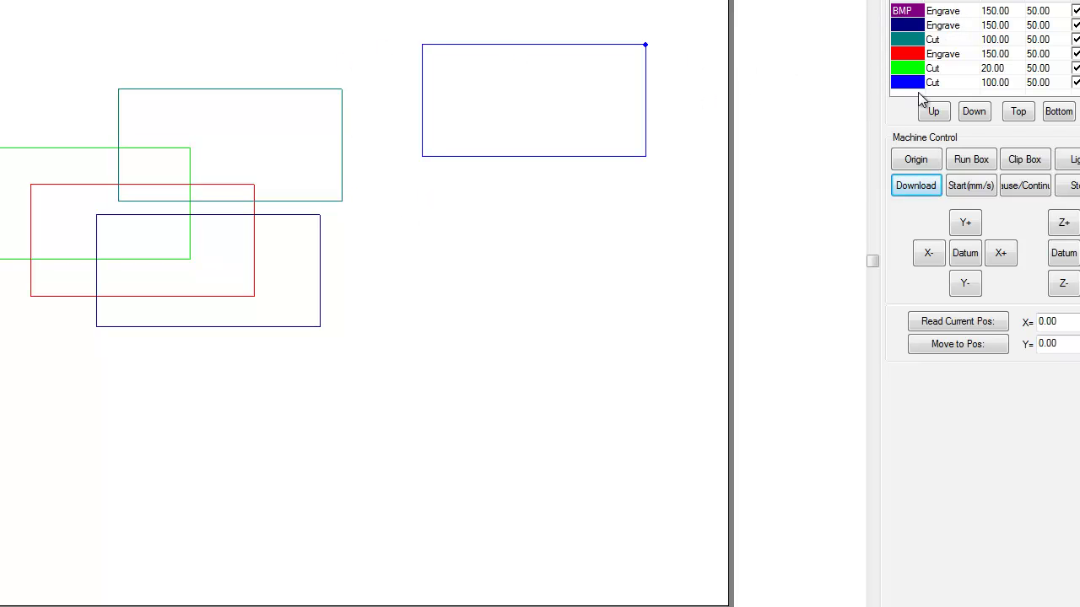
- Set the blue Cut layer's cornering power to 50 and speed to 20
{"action": "double_click", "coordinate": [928, 83]}
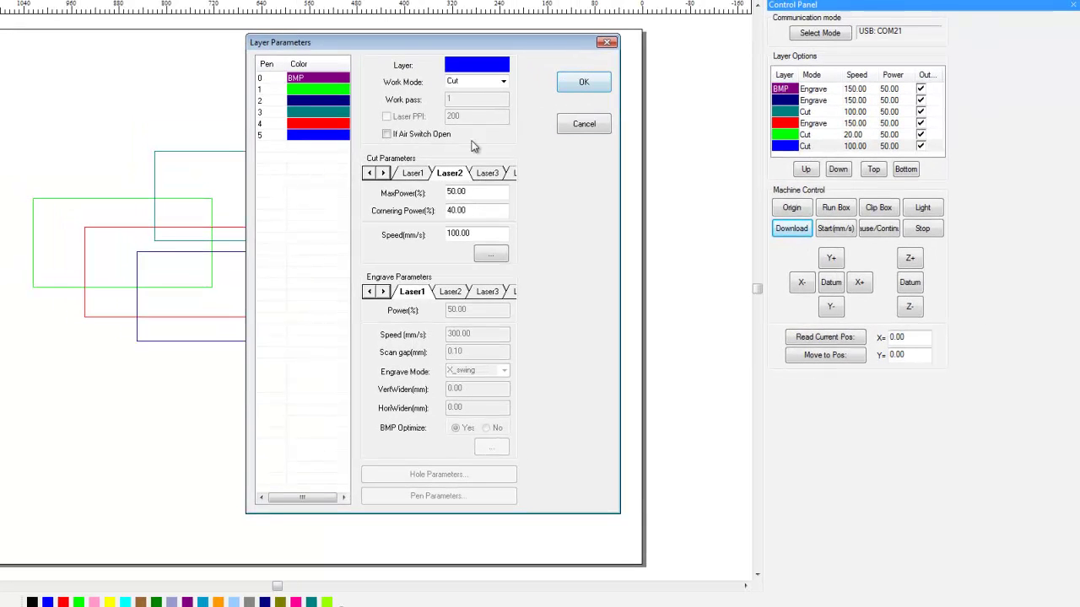
{"action": "left_click", "coordinate": [468, 192]}
{"action": "left_click_drag", "start_coordinate": [471, 212], "coordinate": [429, 217]}
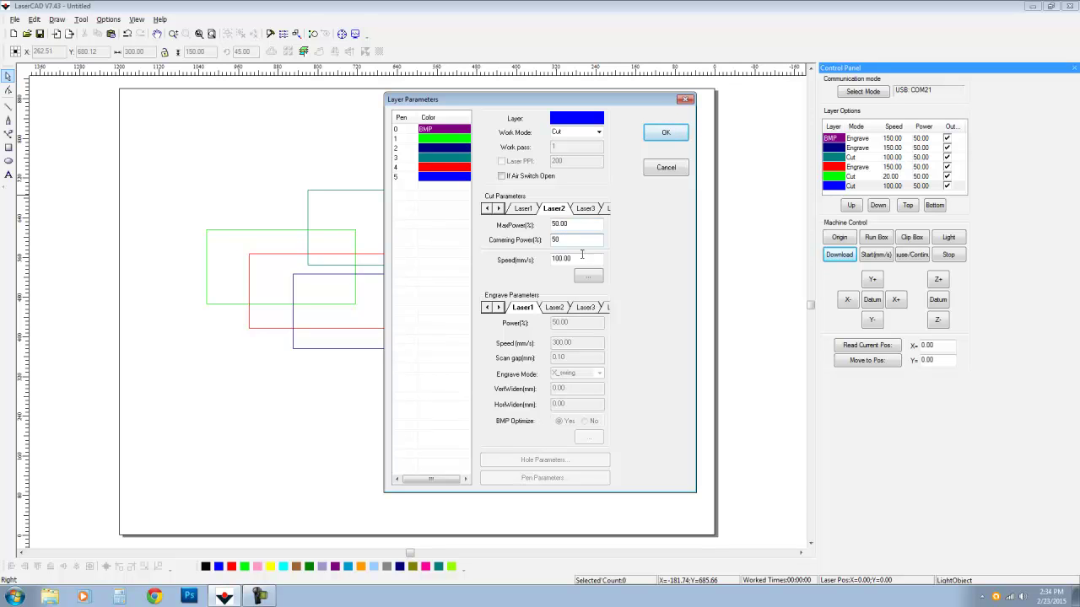
{"action": "left_click_drag", "start_coordinate": [575, 259], "coordinate": [541, 264]}
{"action": "type", "text": "2"}
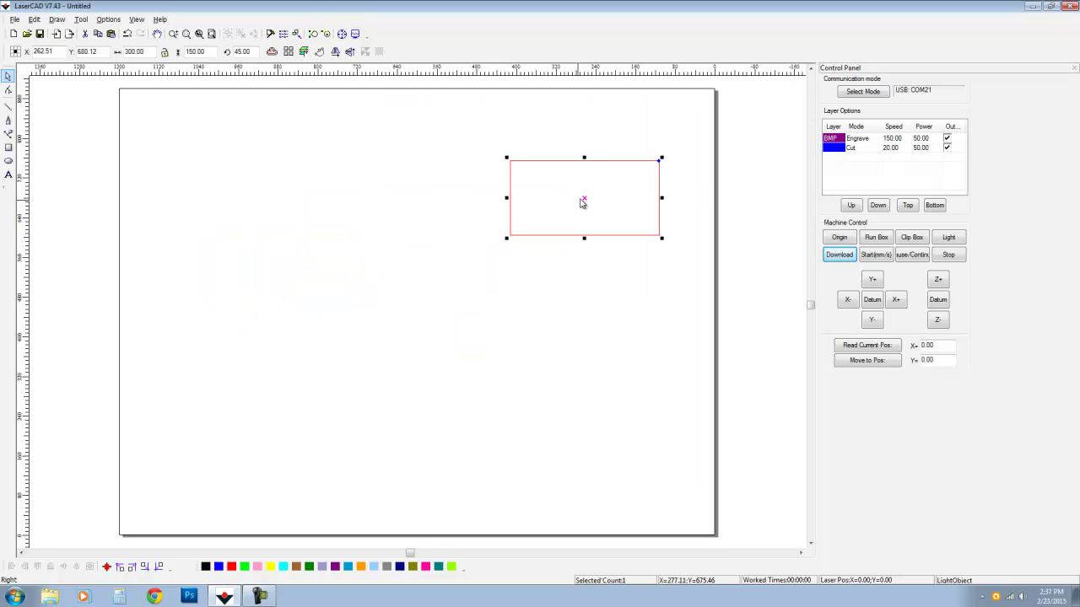
- Centre the remaining rectangle on the page at X 600, Y 450, then zoom back to the page
{"action": "left_click", "coordinate": [559, 225]}
{"action": "left_click_drag", "start_coordinate": [672, 153], "coordinate": [499, 246]}
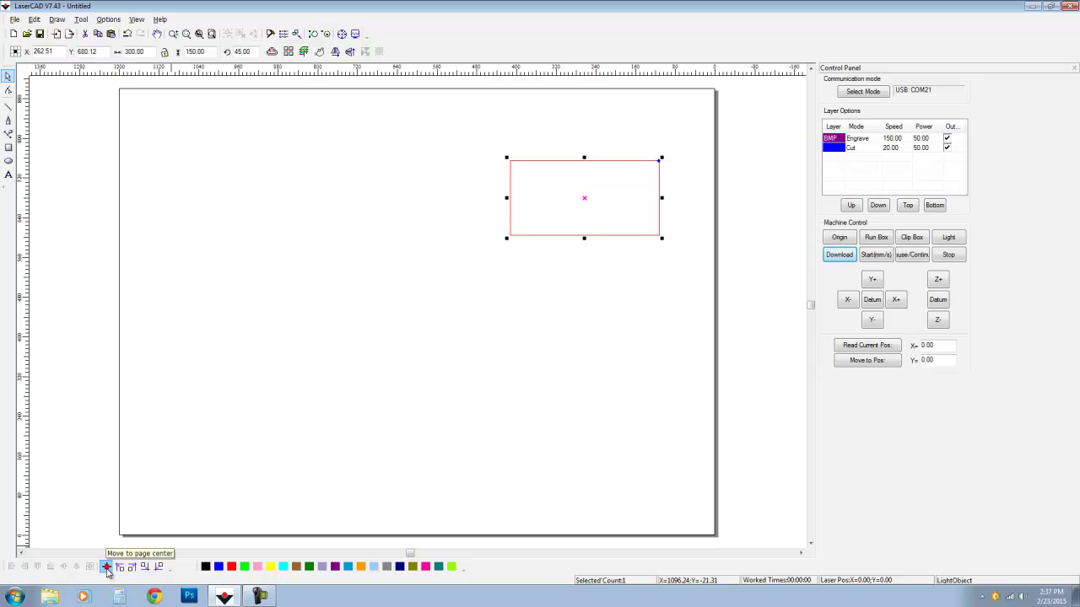
{"action": "left_click", "coordinate": [106, 567]}
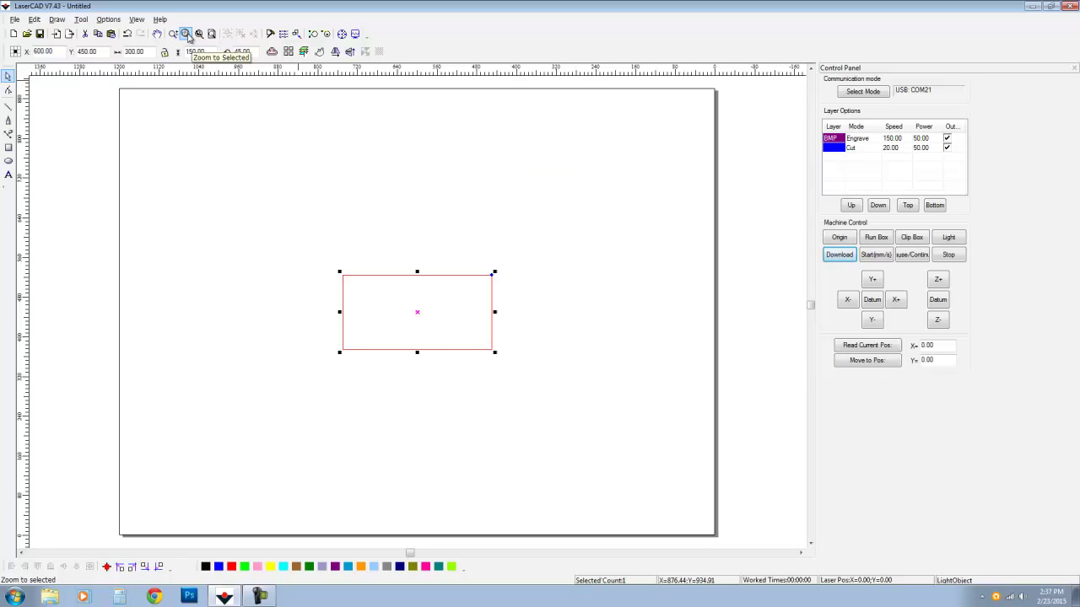
{"action": "left_click", "coordinate": [187, 36]}
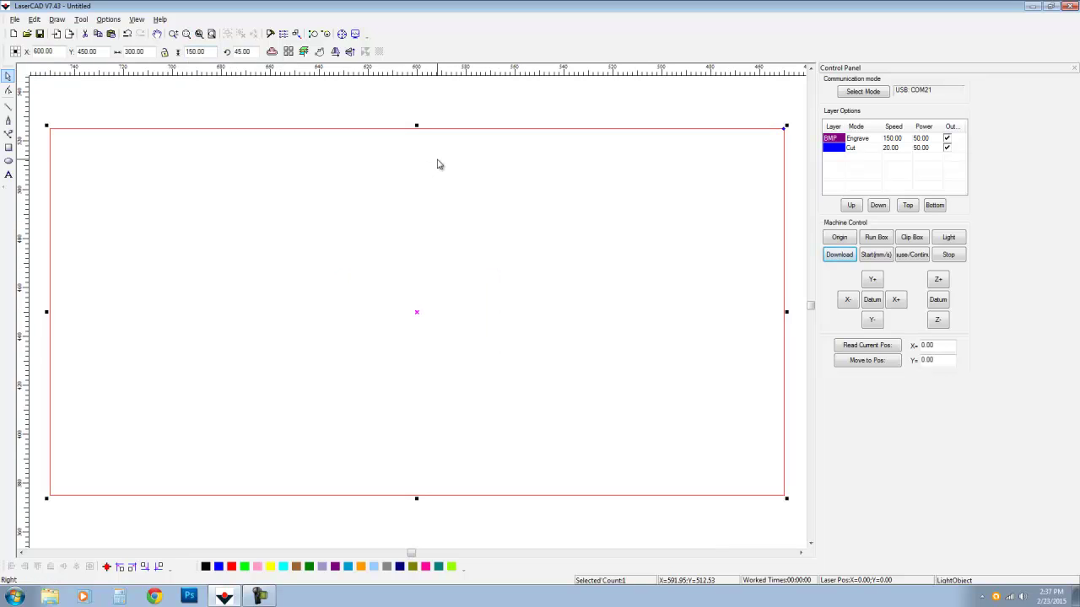
{"action": "left_click", "coordinate": [199, 34]}
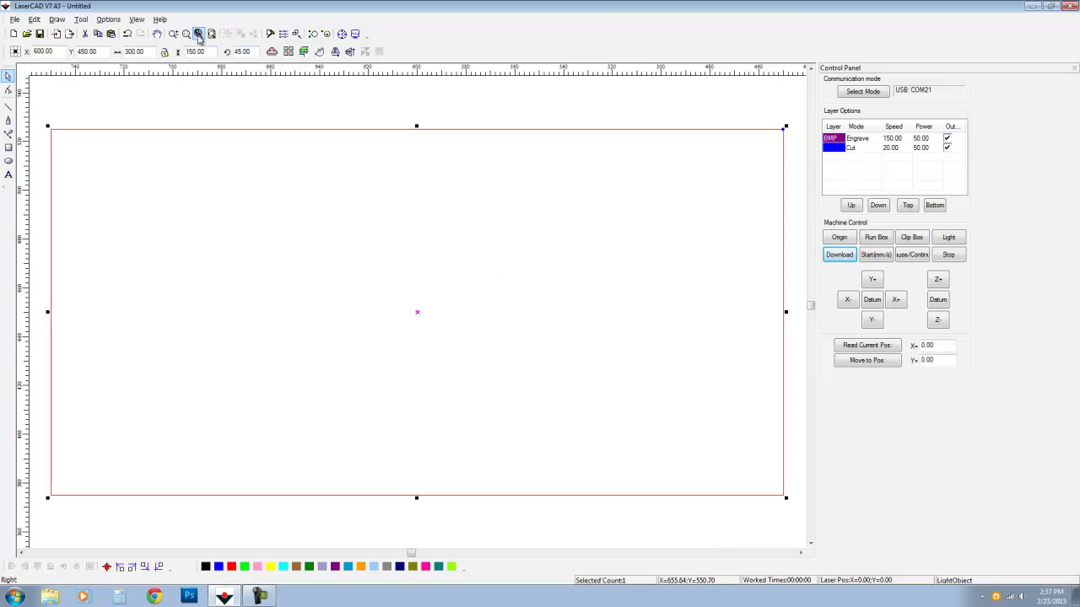
{"action": "left_click", "coordinate": [211, 35]}
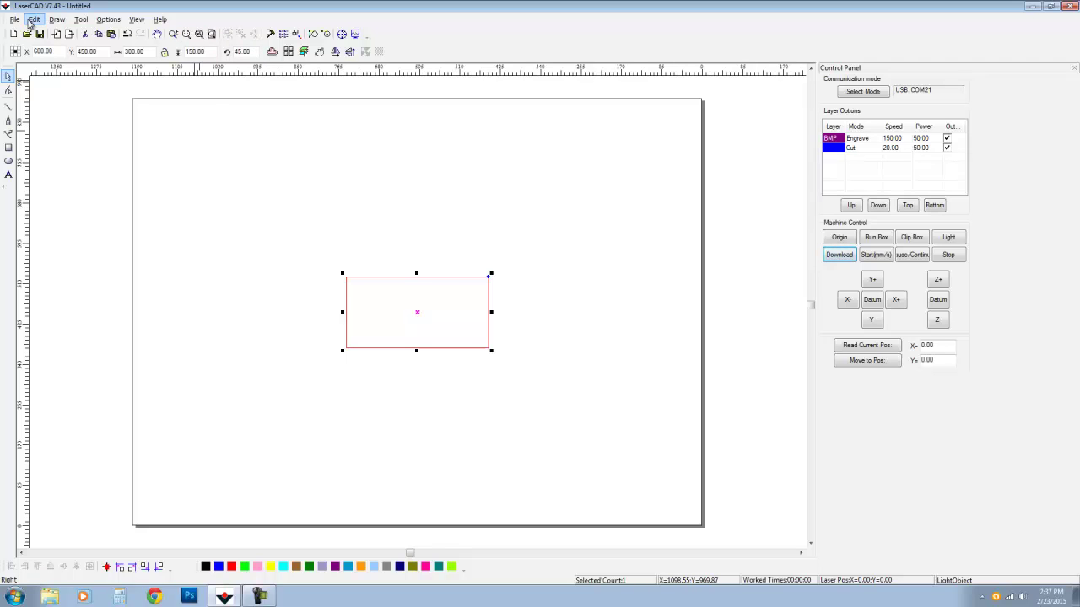
- Place a copy of the rectangle to the upper left of the original
{"action": "left_click", "coordinate": [30, 24]}
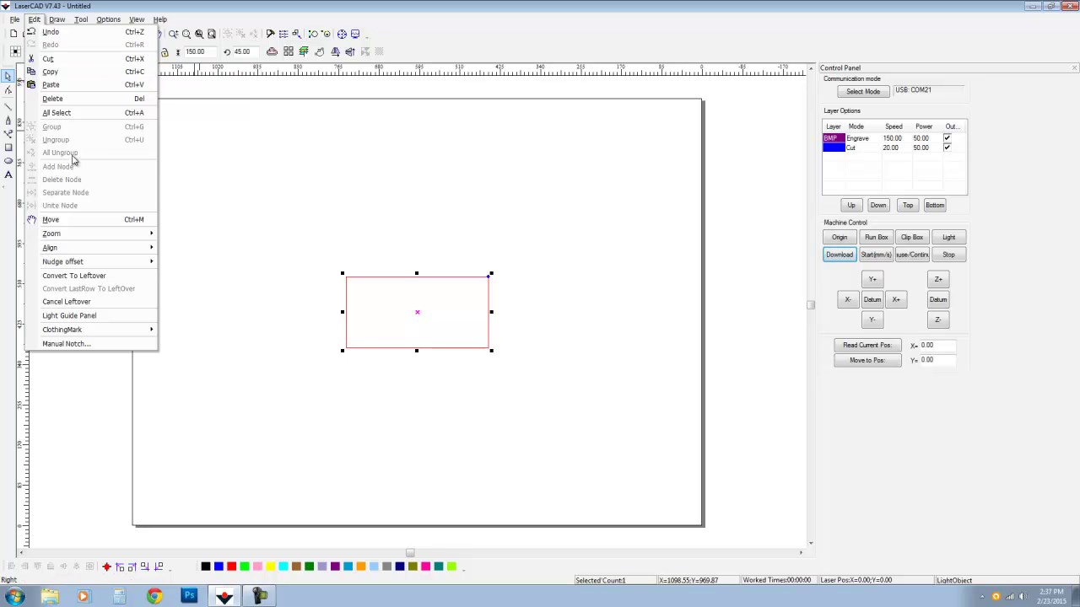
{"action": "left_click", "coordinate": [437, 193]}
{"action": "left_click_drag", "start_coordinate": [553, 228], "coordinate": [295, 392]}
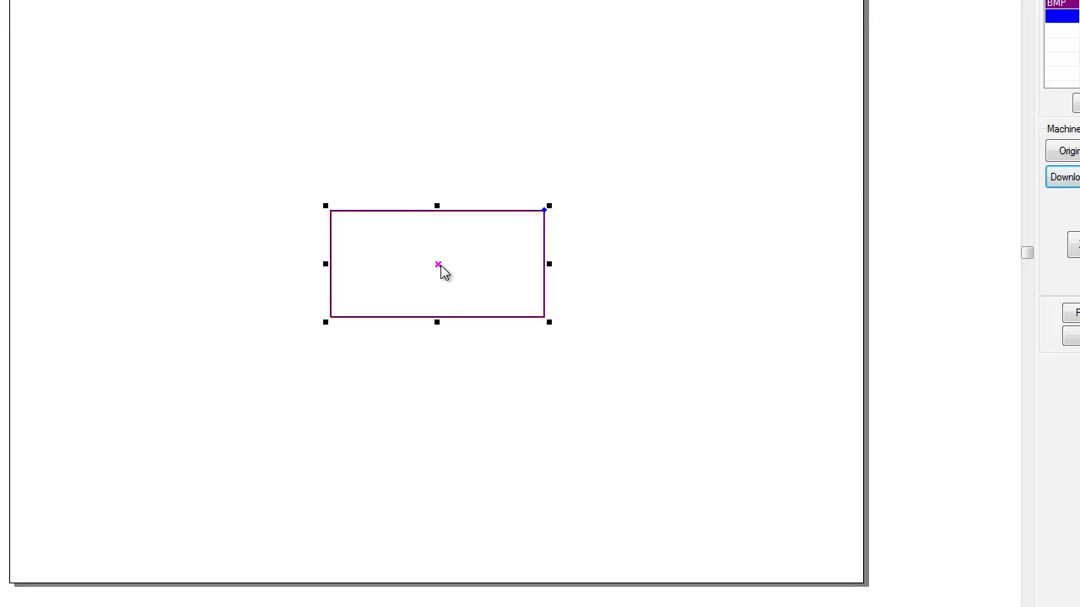
{"action": "left_click_drag", "start_coordinate": [438, 263], "coordinate": [228, 142]}
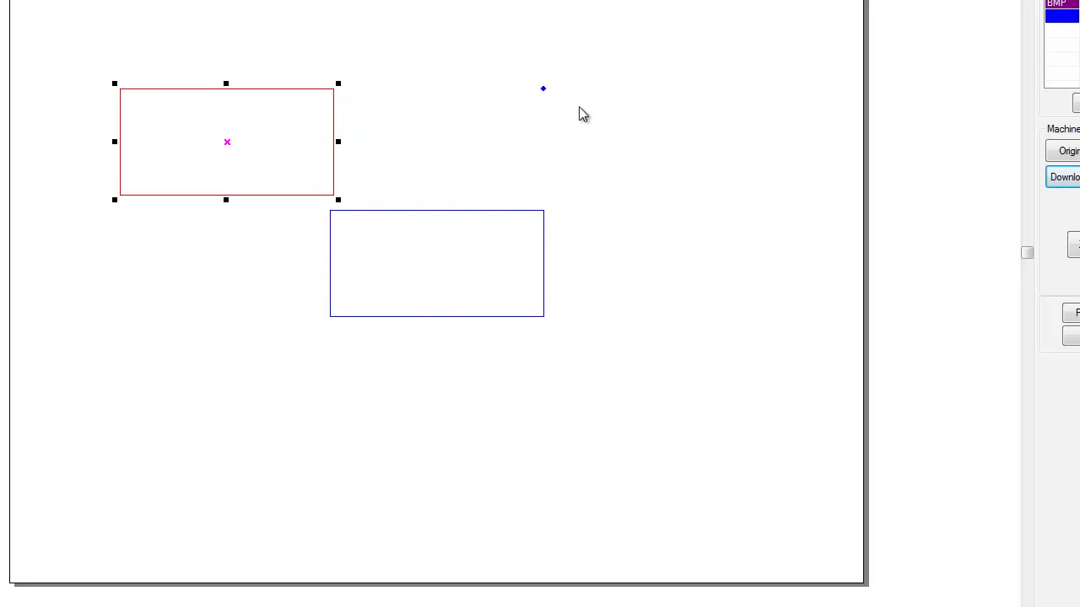
{"action": "left_click", "coordinate": [588, 135]}
- Recolour the lower rectangle pink
{"action": "left_click_drag", "start_coordinate": [59, 57], "coordinate": [608, 359]}
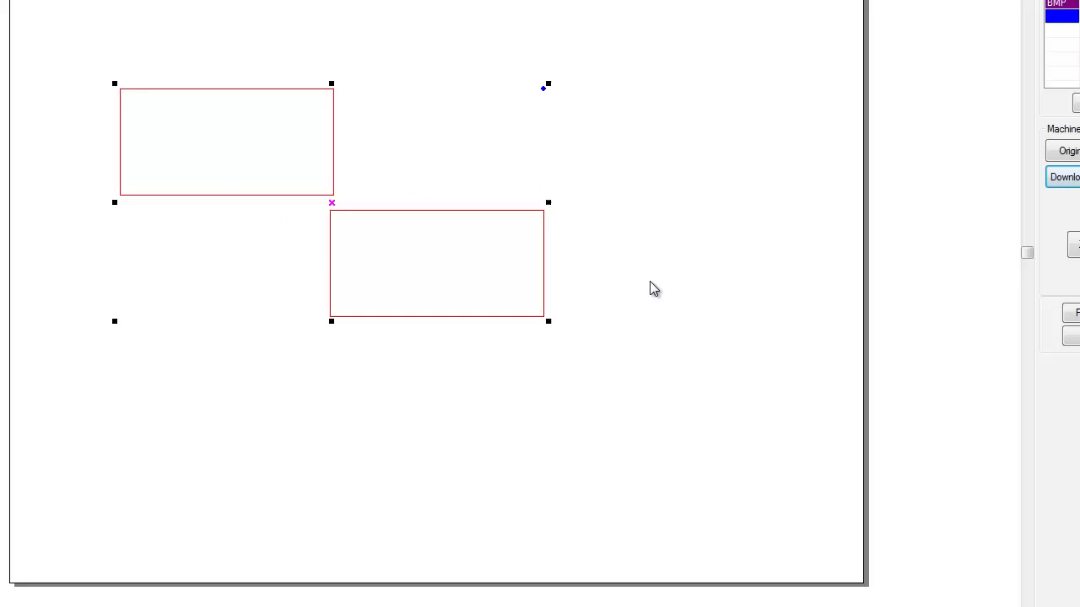
{"action": "left_click", "coordinate": [646, 289]}
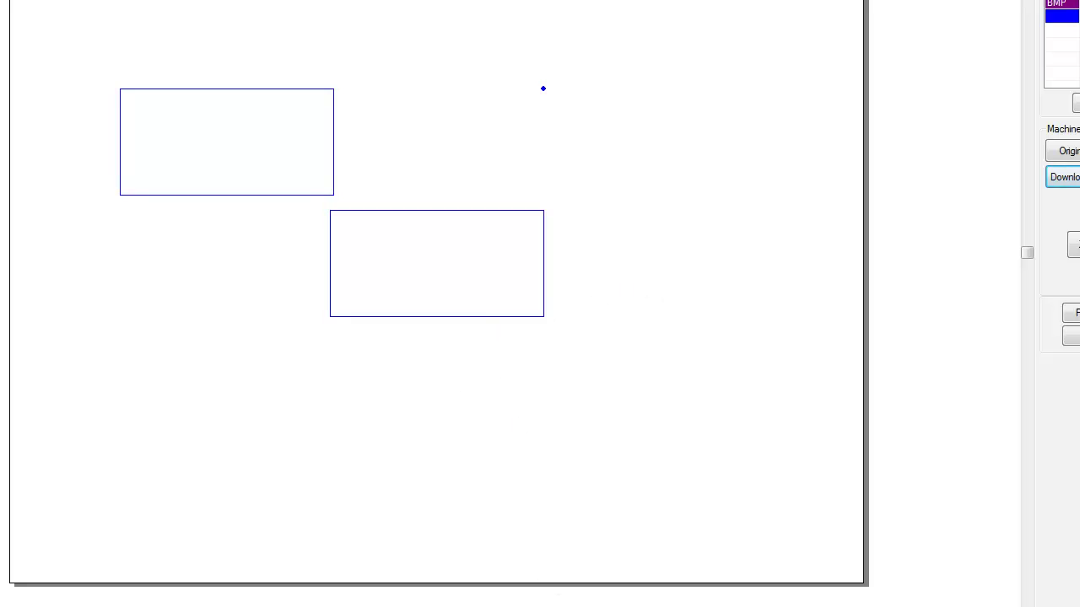
{"action": "left_click_drag", "start_coordinate": [595, 199], "coordinate": [318, 394]}
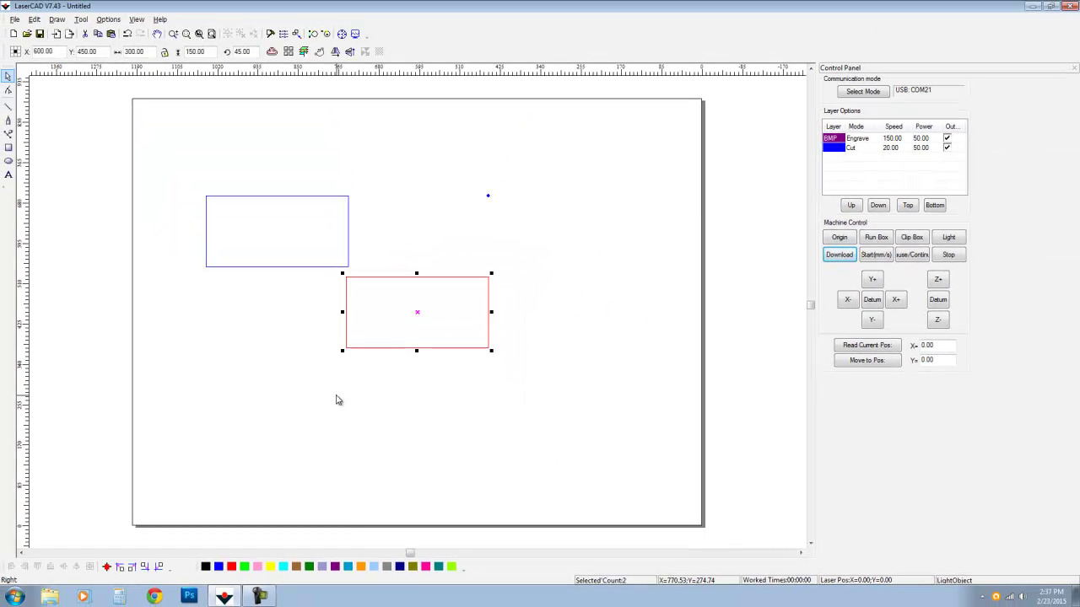
{"action": "left_click", "coordinate": [425, 566]}
{"action": "left_click_drag", "start_coordinate": [204, 179], "coordinate": [183, 204]}
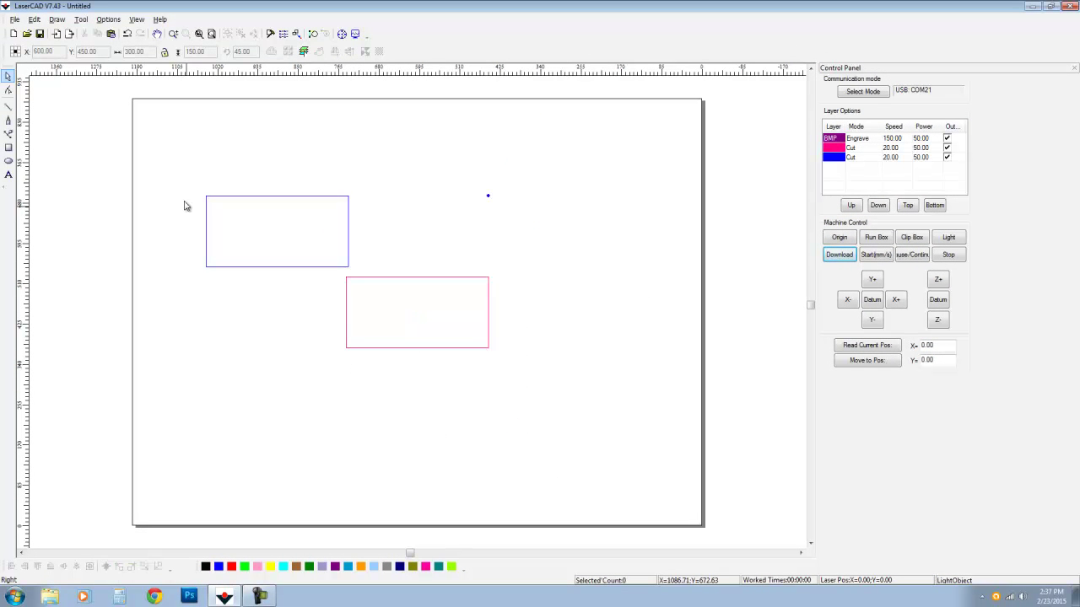
- Group both rectangles and recolour them teal on one Cut layer
{"action": "left_click_drag", "start_coordinate": [281, 261], "coordinate": [547, 394]}
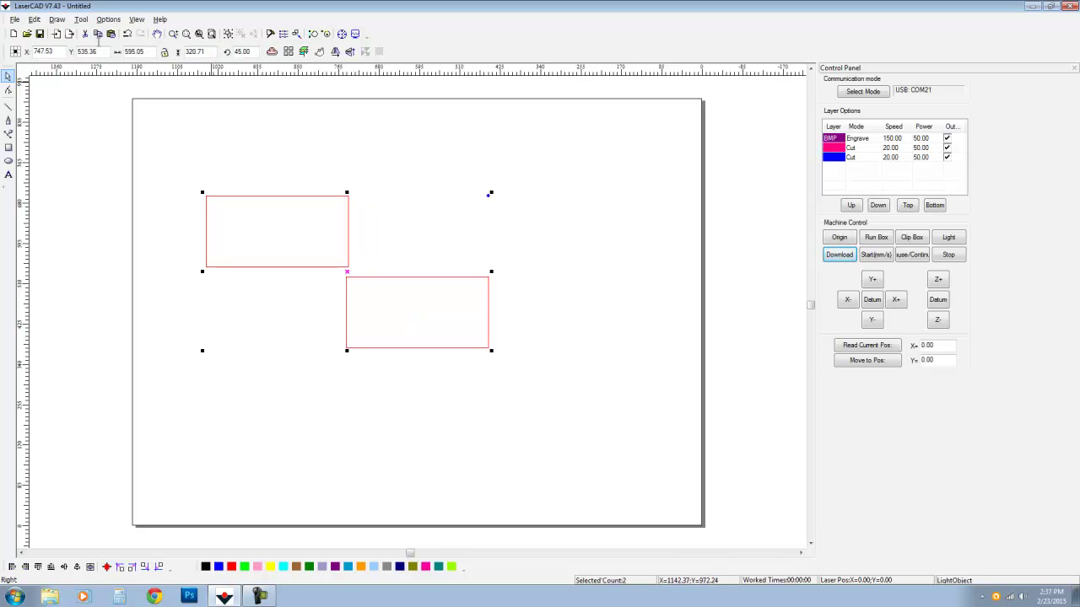
{"action": "left_click", "coordinate": [34, 18]}
{"action": "left_click", "coordinate": [51, 128]}
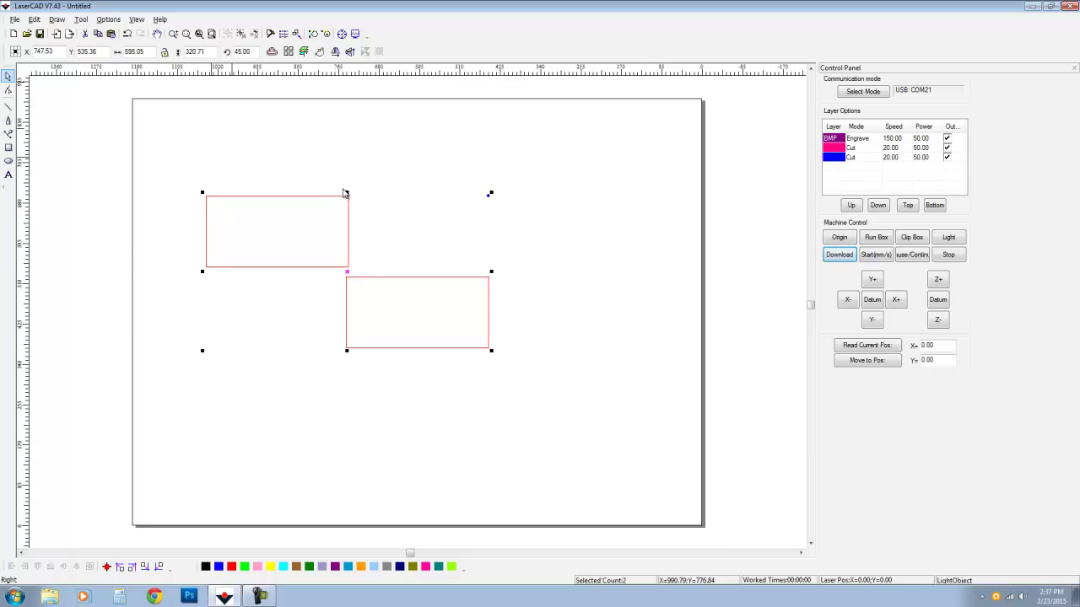
{"action": "left_click", "coordinate": [569, 256]}
{"action": "left_click_drag", "start_coordinate": [184, 172], "coordinate": [590, 387]}
{"action": "left_click", "coordinate": [438, 566]}
{"action": "left_click", "coordinate": [463, 425]}
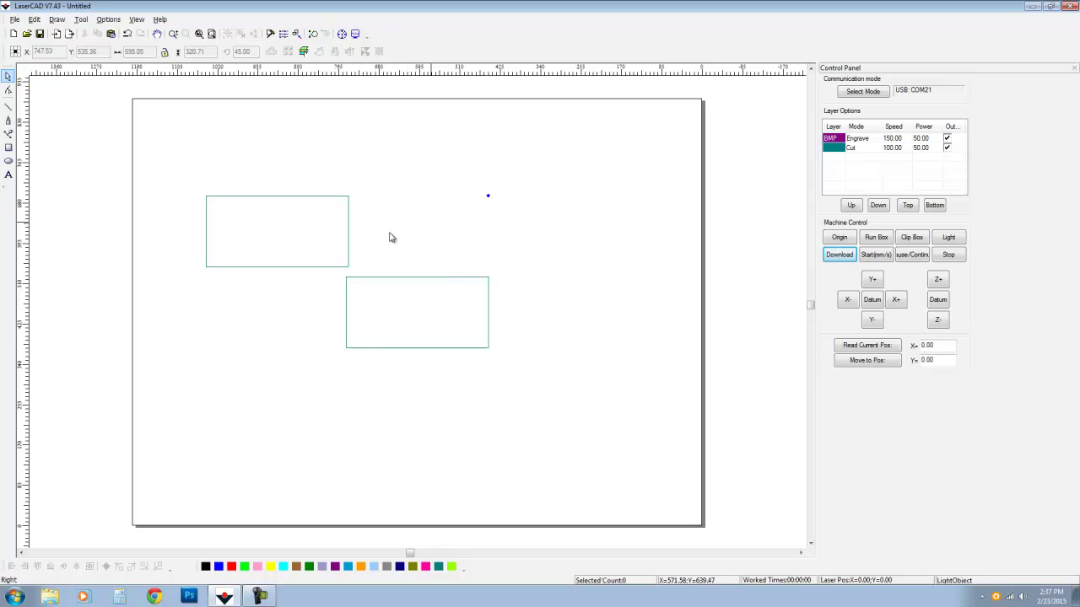
- Select the objects, refresh the machine's document list, dismiss the communication error and select the name DOC
{"action": "left_click_drag", "start_coordinate": [543, 180], "coordinate": [294, 344]}
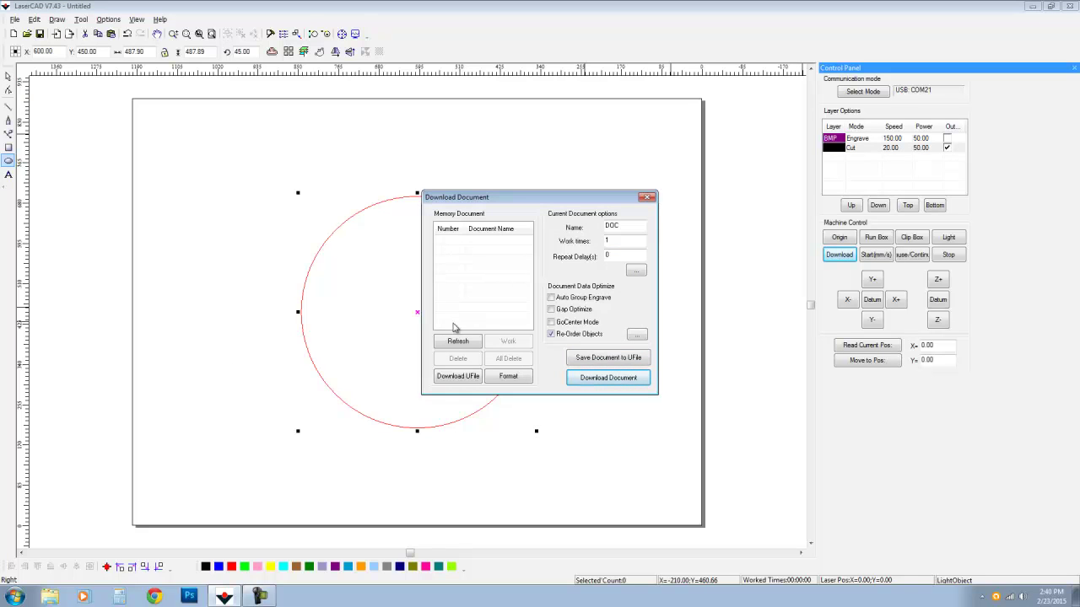
{"action": "left_click", "coordinate": [459, 342]}
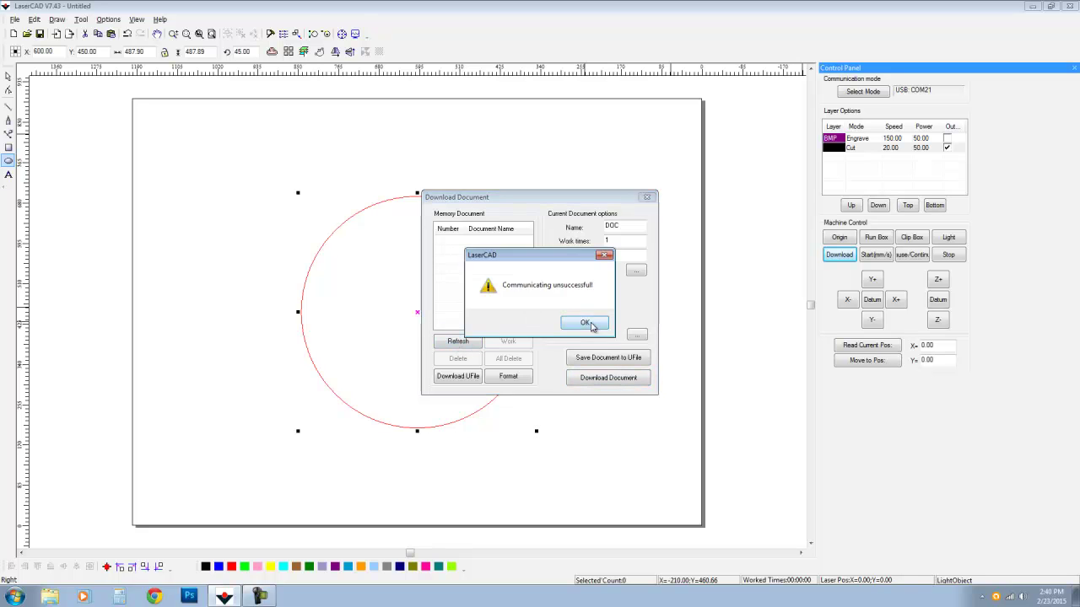
{"action": "left_click", "coordinate": [583, 324]}
{"action": "left_click_drag", "start_coordinate": [625, 225], "coordinate": [593, 233]}
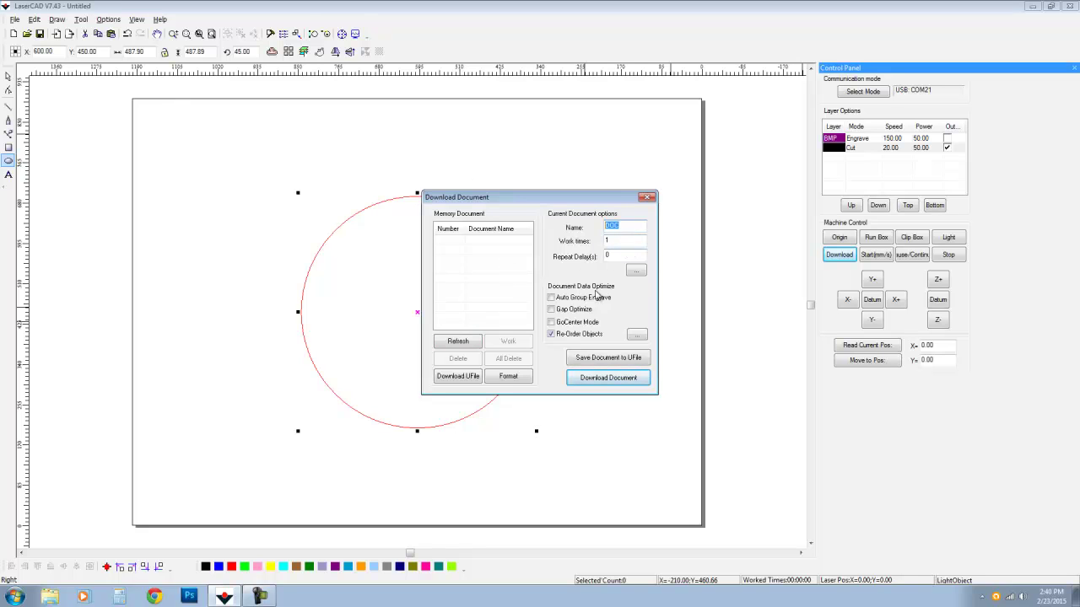
- Cancel the advanced document options and leave Gap Optimize turned off
{"action": "left_click", "coordinate": [636, 272]}
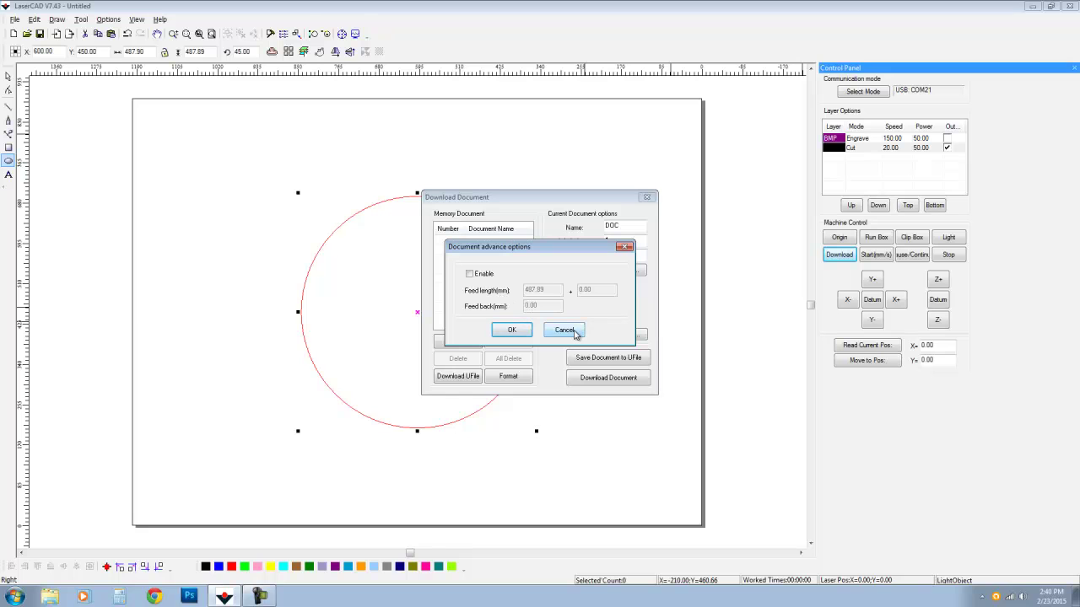
{"action": "left_click", "coordinate": [563, 330]}
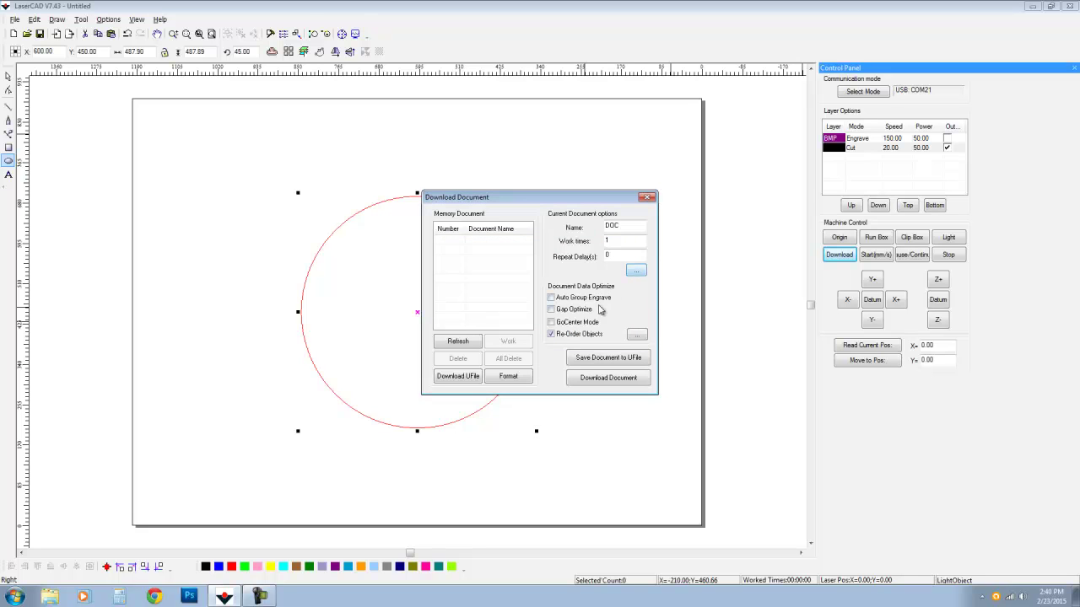
{"action": "left_click", "coordinate": [568, 312]}
{"action": "left_click", "coordinate": [565, 312]}
- Close the Download Document dialog, leaving the centred red circle on the page
{"action": "left_click", "coordinate": [647, 199]}
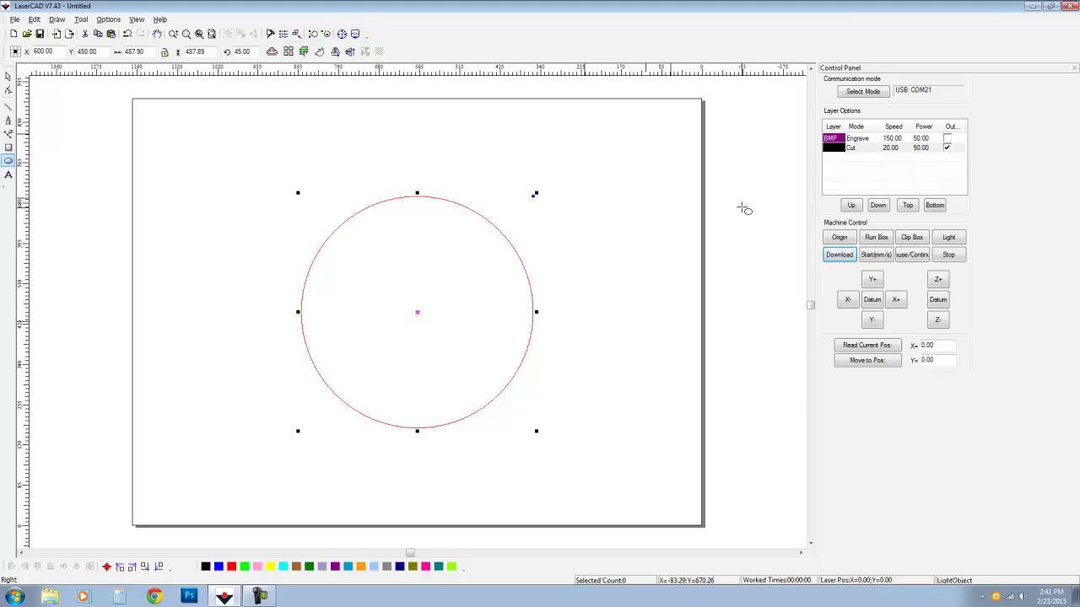